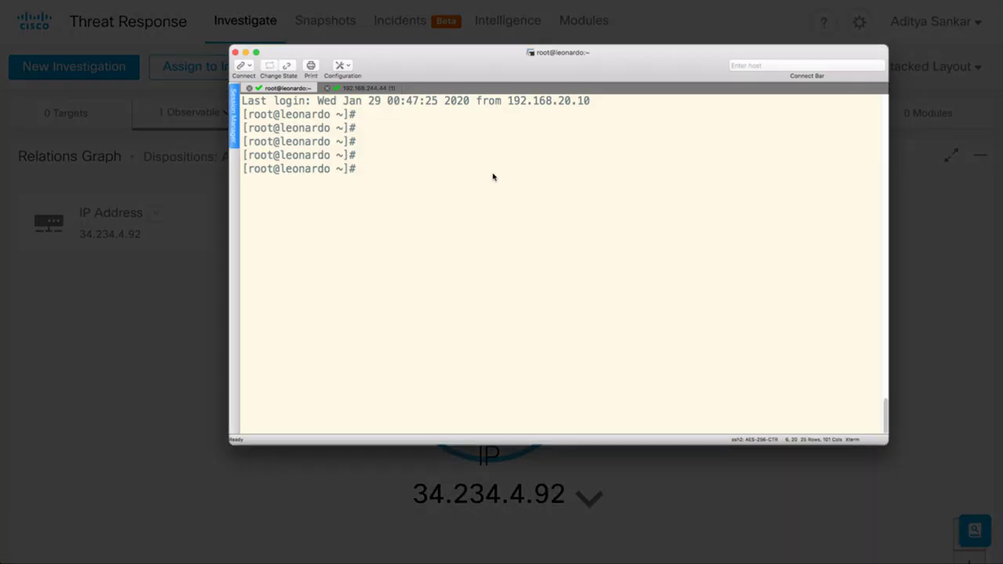
- Ping 34.234.4.92 from the terminal to test its reachability, and stop the ping after a few replies
type("ping 34.234.4.92")
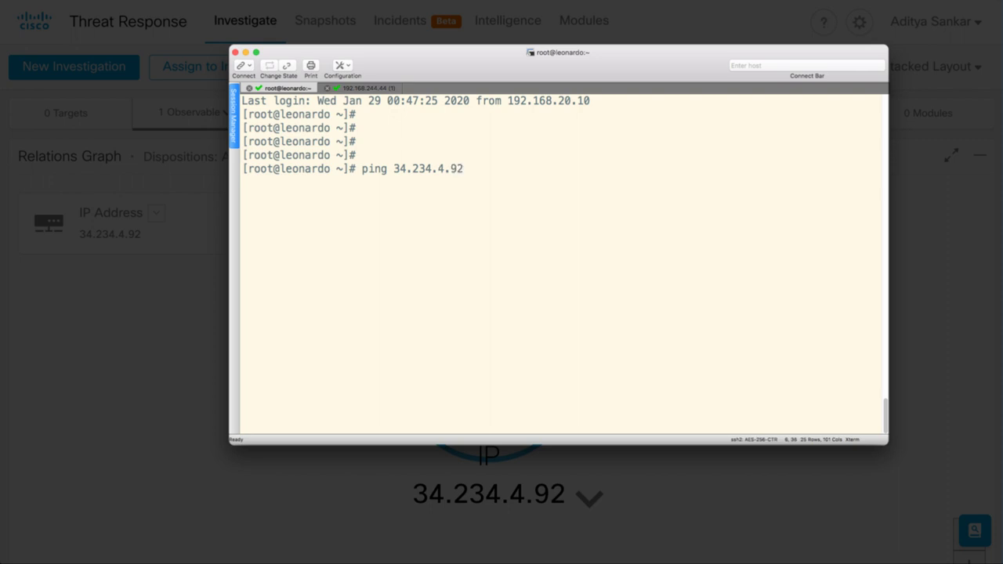
key("Return")
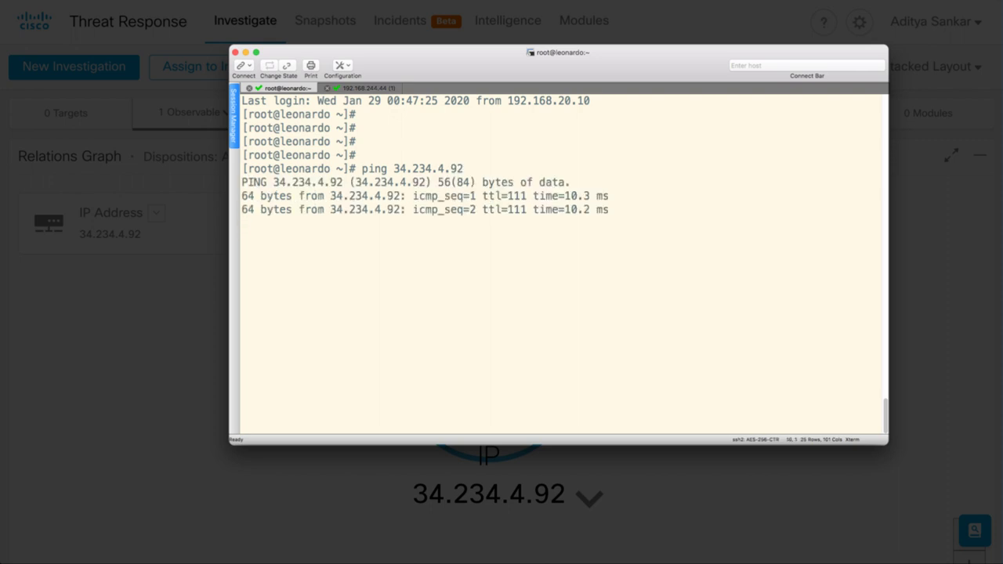
key("ctrl+c")
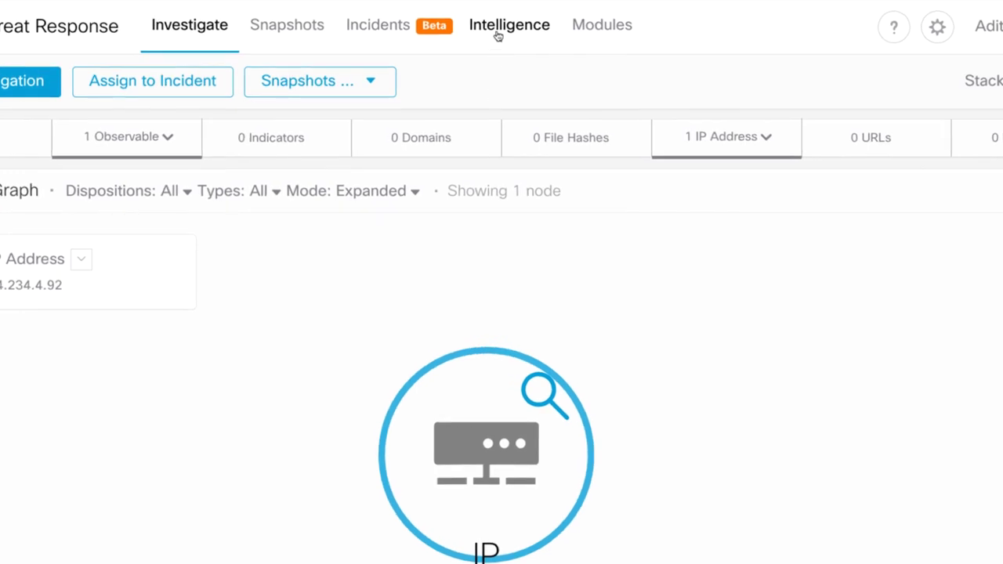
- Switch to Threat Response and start a new indicator in the Intelligence indicators with the source set to Private
left_click(498, 36)
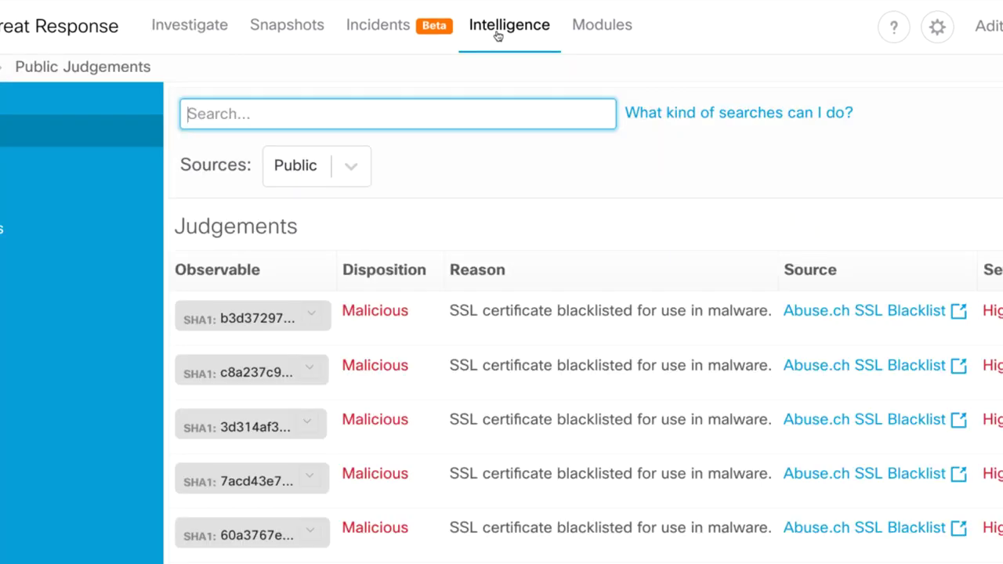
left_click(50, 166)
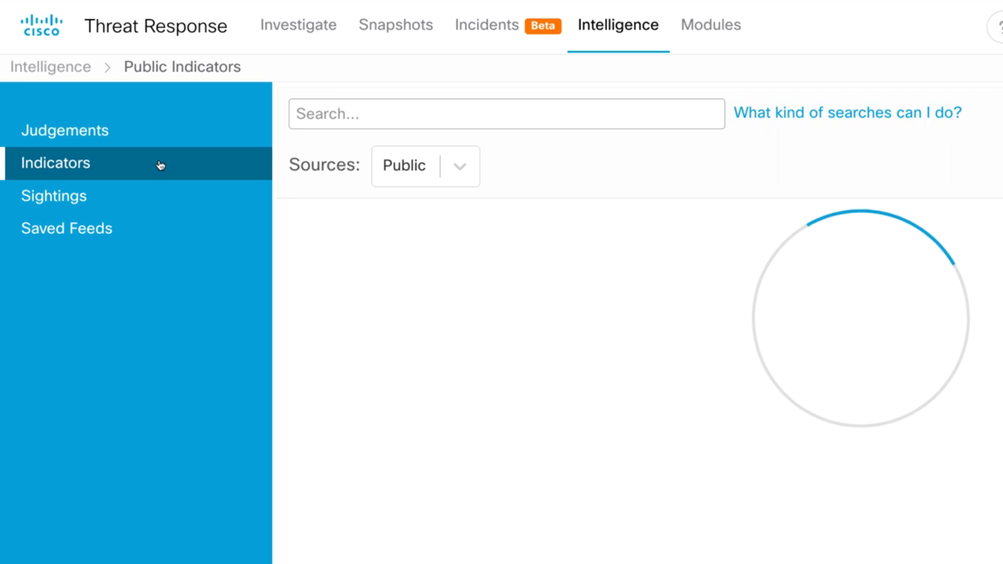
left_click(458, 171)
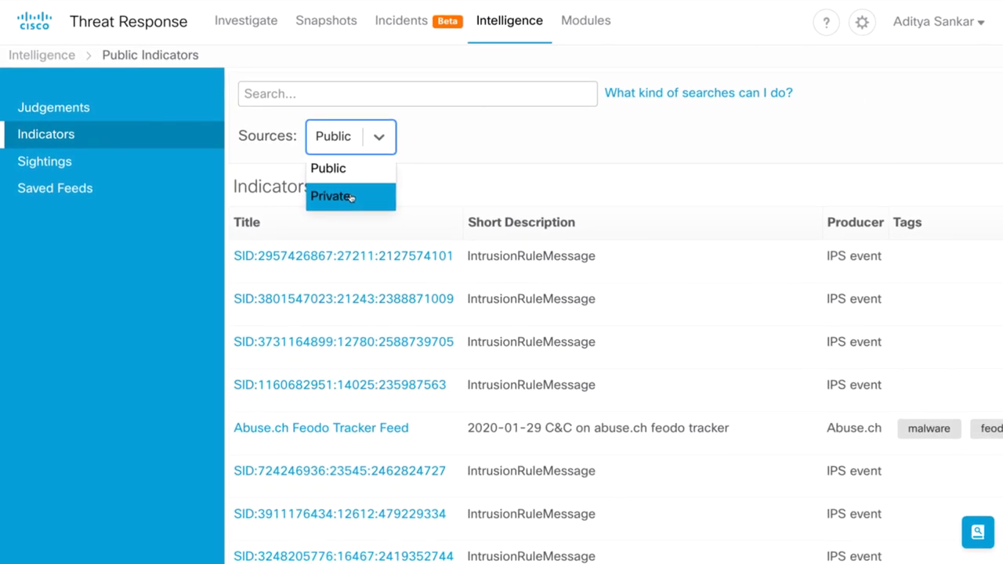
left_click(350, 196)
left_click(349, 193)
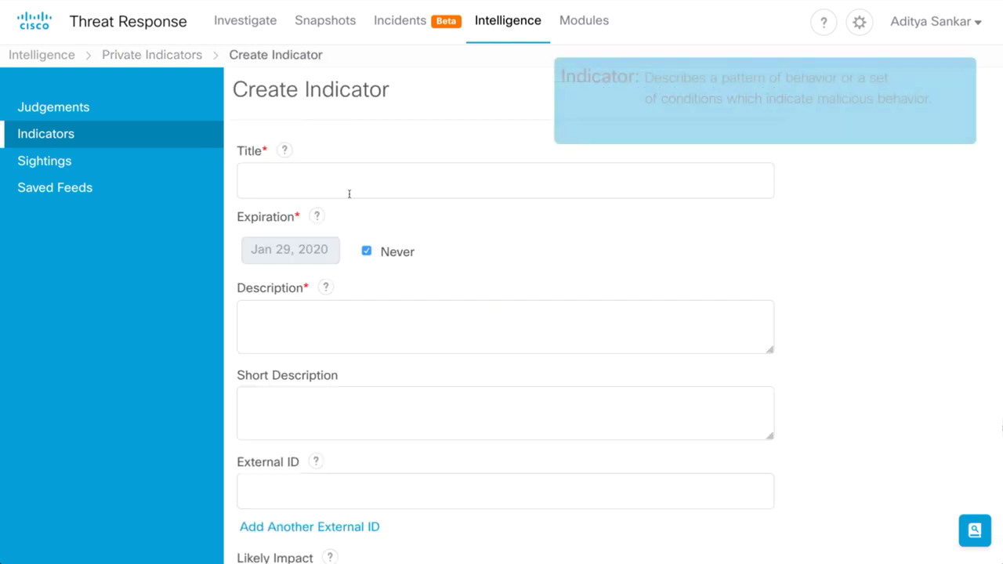
- Title the indicator "FMC65 ThreatResponse IP-Block" and describe it as "Feed to block IP's on FMC65 Security Intelligence"
type("FMC65 ThreatResponse IP-Block")
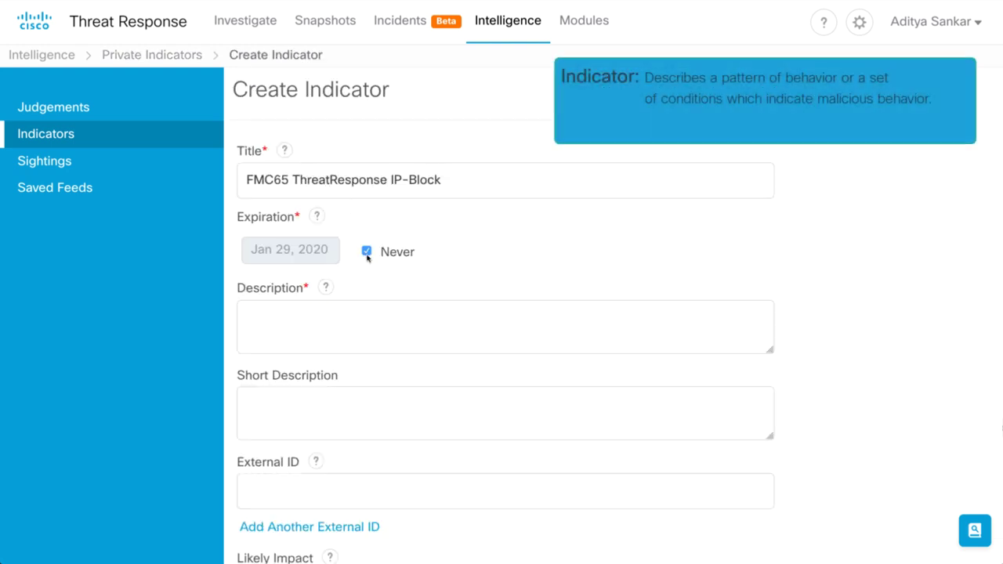
left_click(333, 317)
type("Feed to block IP's on FMC65 Security Intelligence")
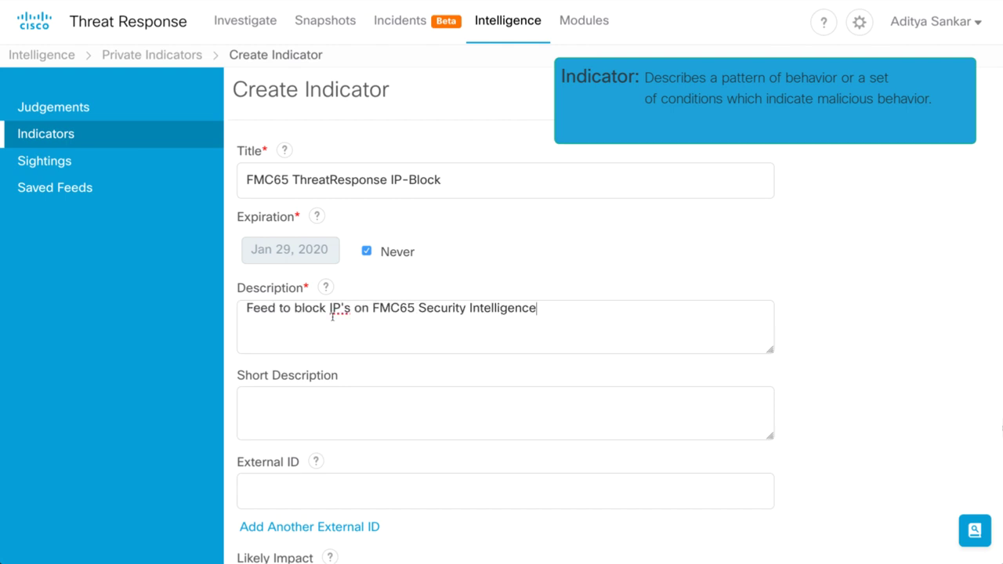
- Set the indicator type to IP Watchlist and Private Threat Feed, and save the indicator
scroll(333, 317, "down", 2)
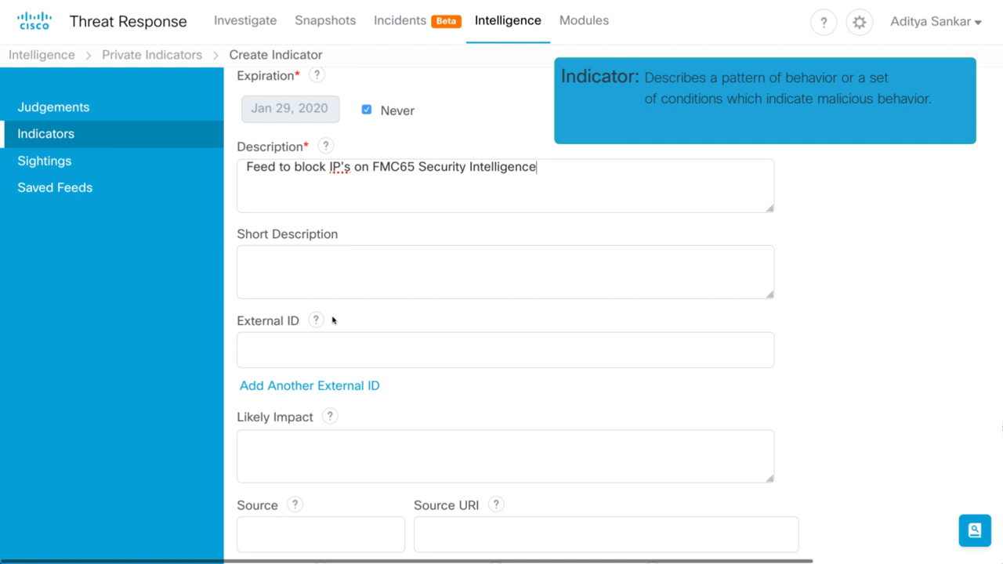
scroll(332, 318, "down", 3)
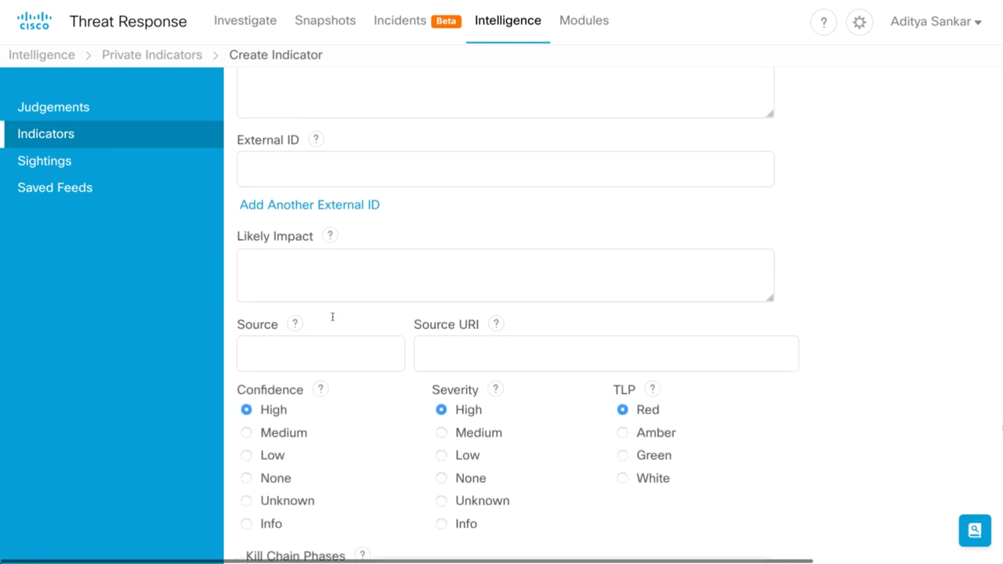
scroll(332, 316, "down", 4)
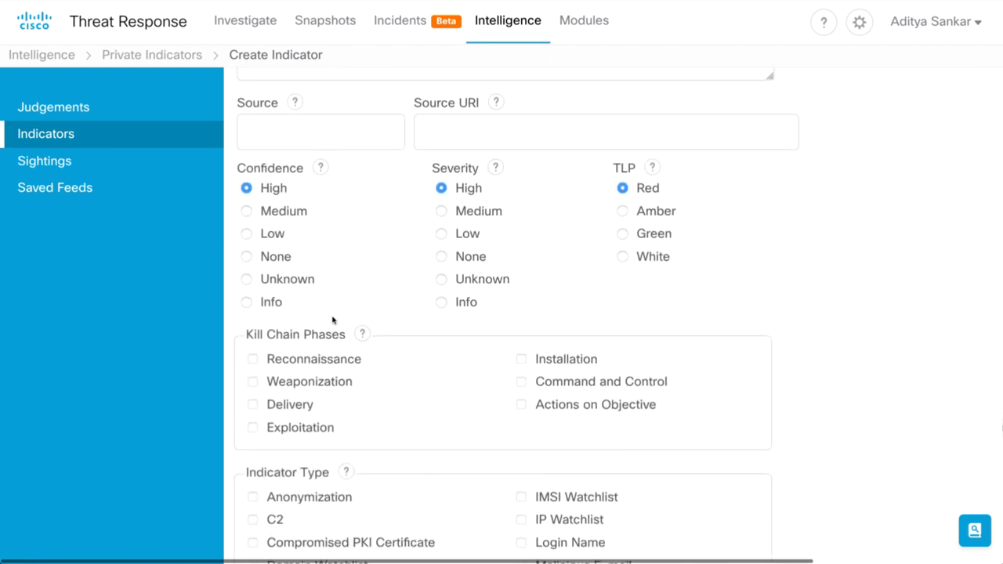
scroll(332, 320, "down", 3)
left_click(522, 377)
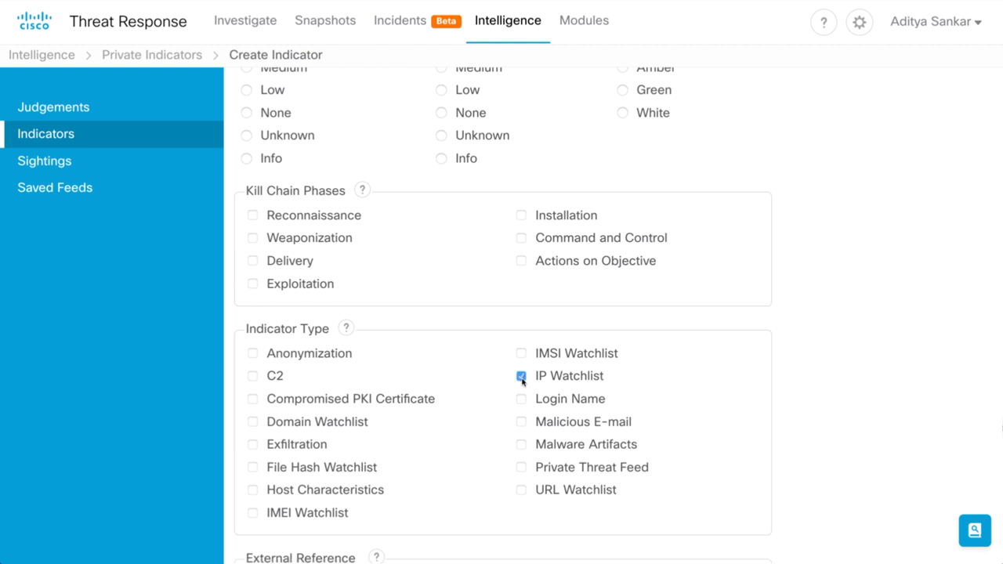
left_click(518, 468)
scroll(515, 468, "down", 7)
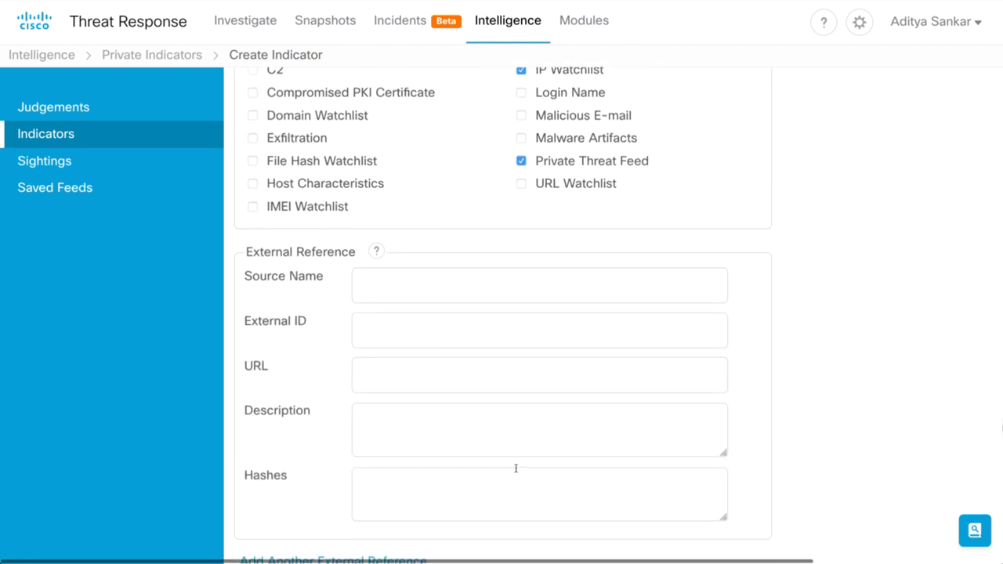
scroll(516, 470, "down", 2)
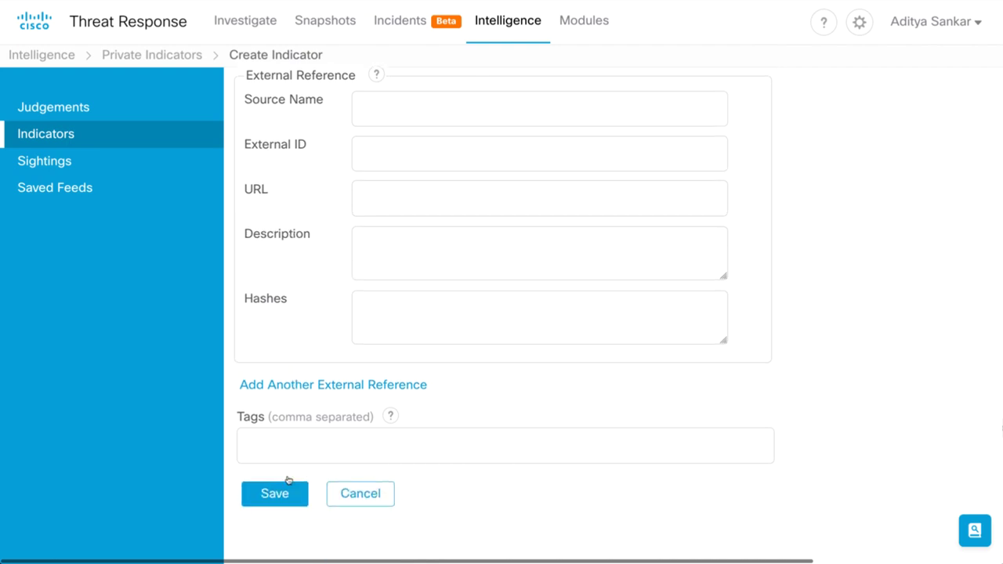
left_click(267, 494)
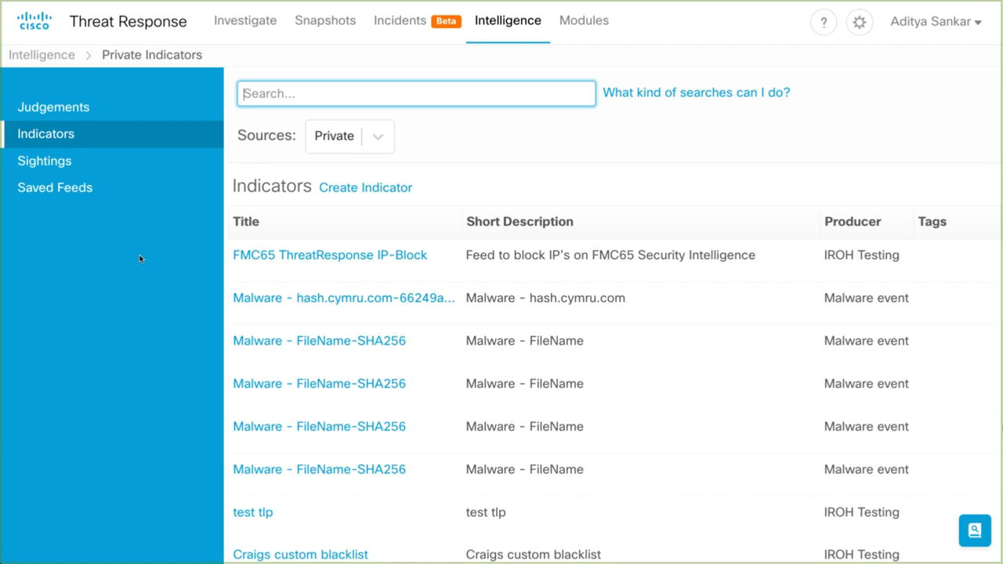
- Create a saved feed URL titled "FMC65 IP-Block FEED" for the indicator "FMC65 ThreatResponse IP-Block" and copy the feed's link
left_click(112, 191)
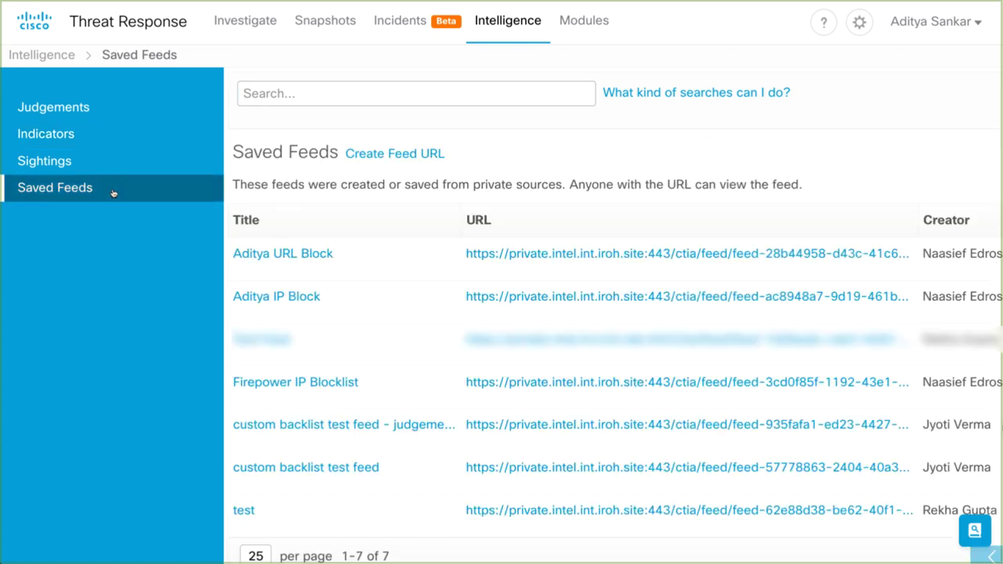
left_click(395, 154)
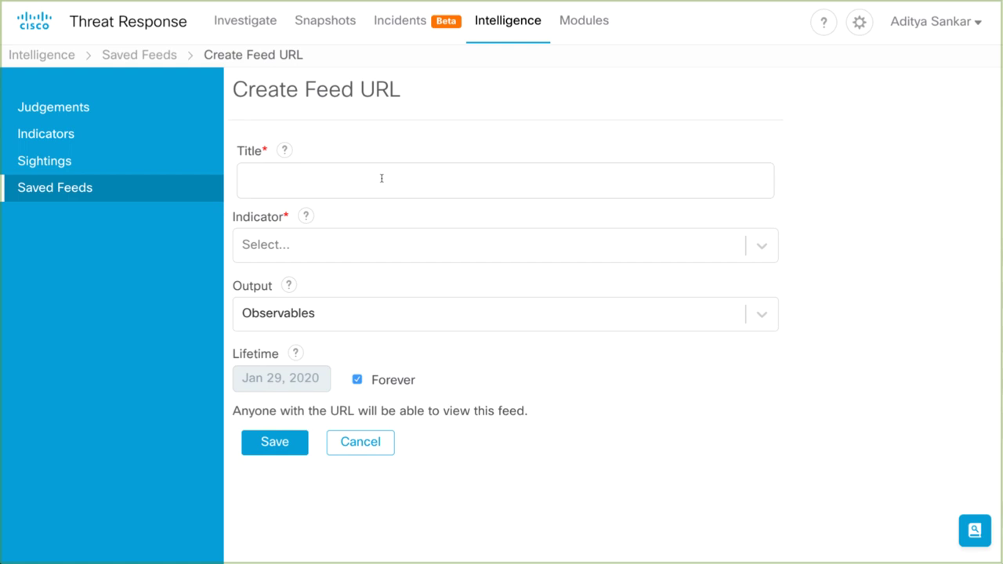
key("ctrl+v")
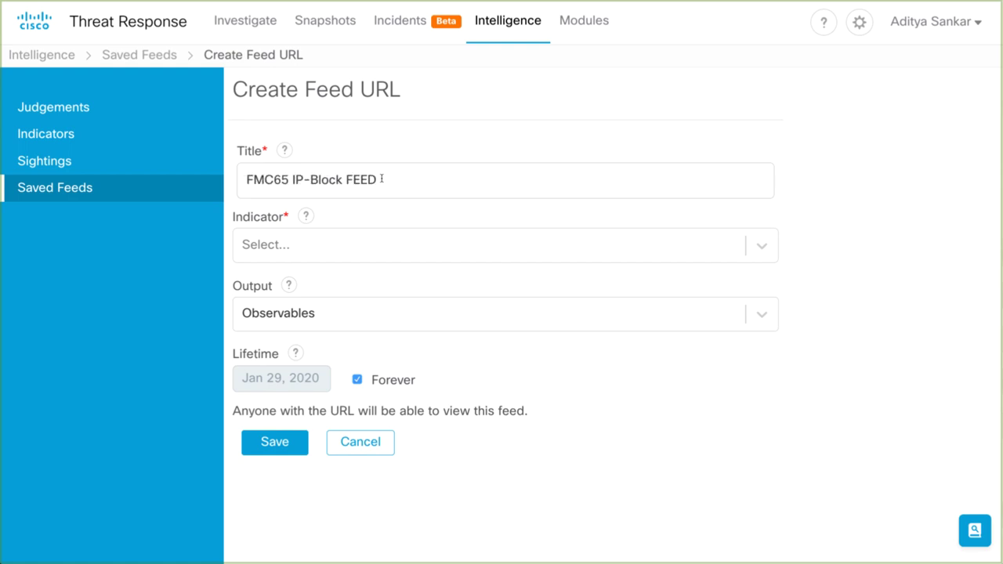
left_click(351, 249)
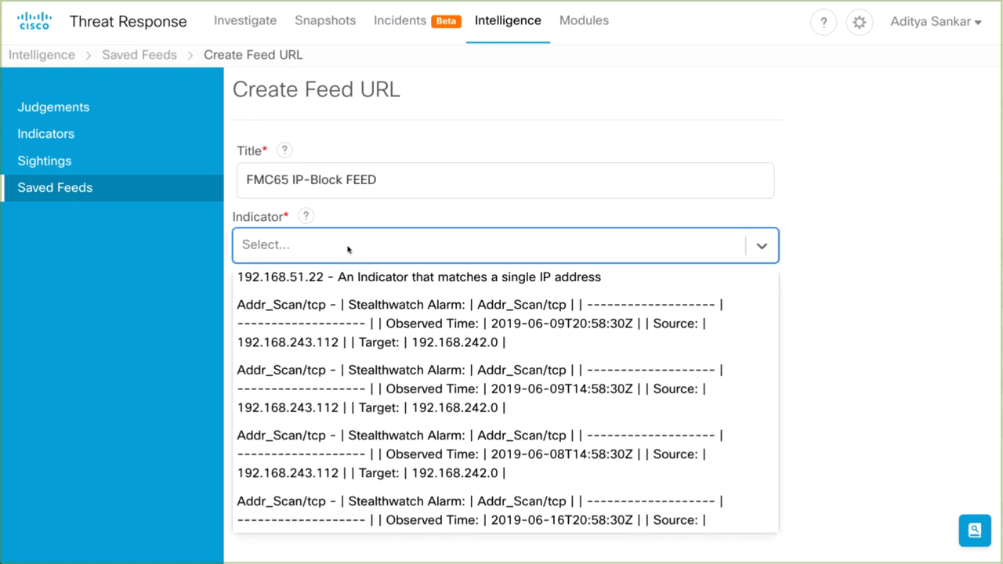
type("FMC65")
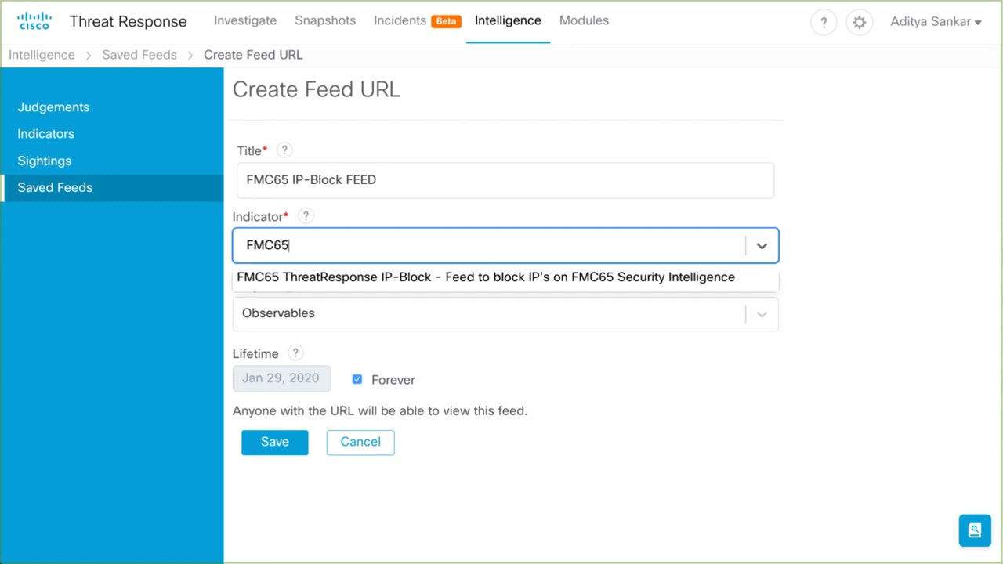
left_click(333, 276)
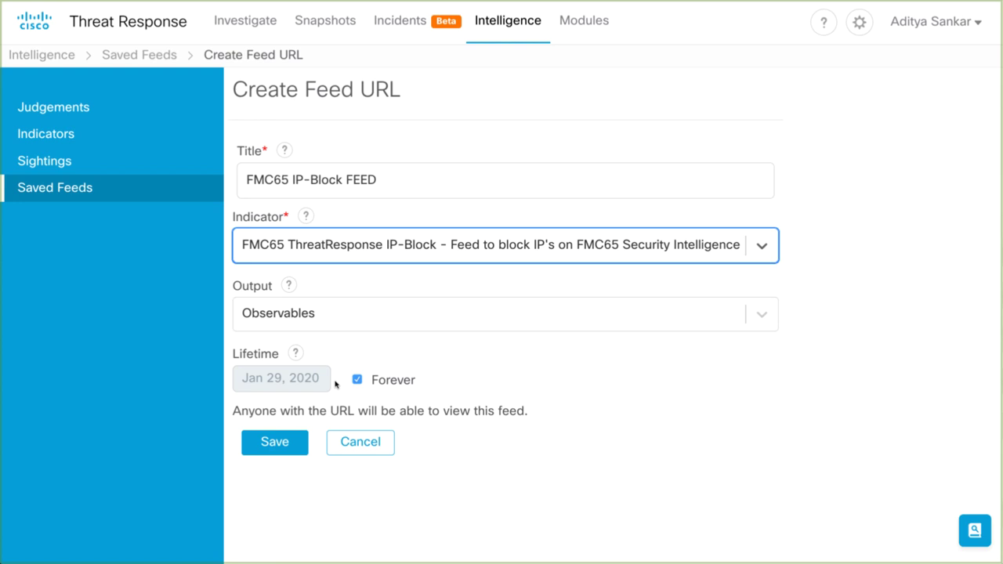
left_click(258, 450)
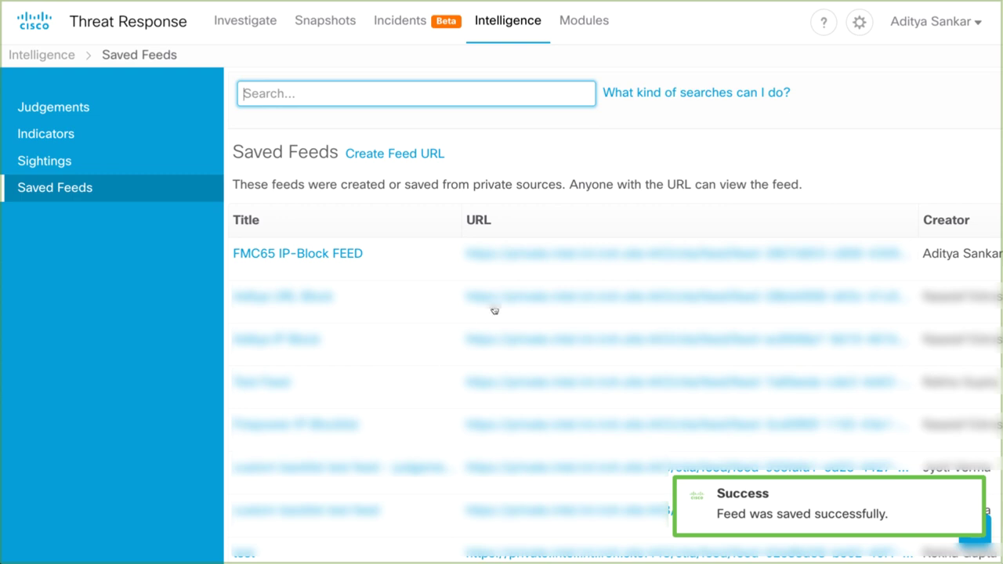
right_click(515, 259)
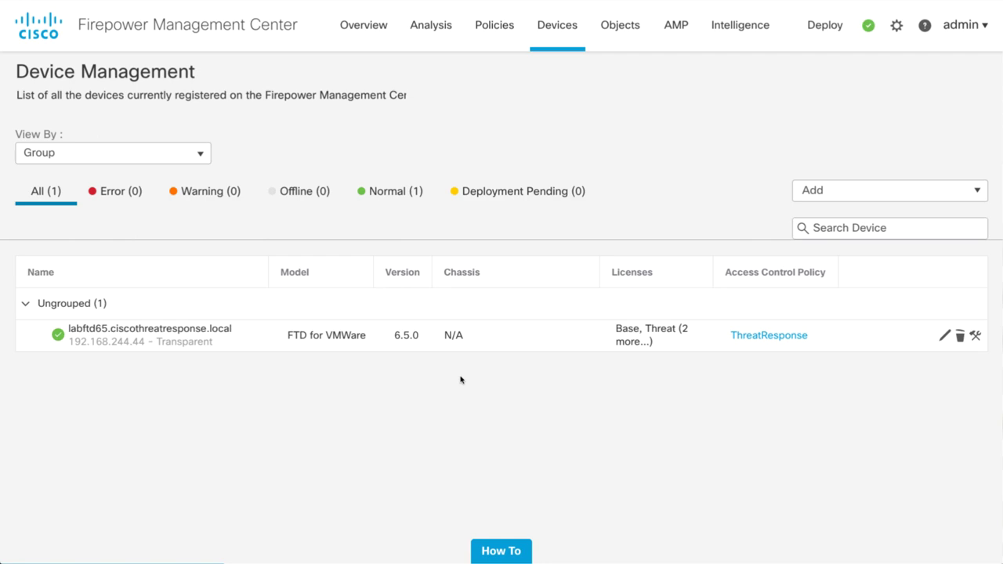
- Switch to Firepower Management Center and open the Security Intelligence network lists and feeds in Object Management
left_click(622, 39)
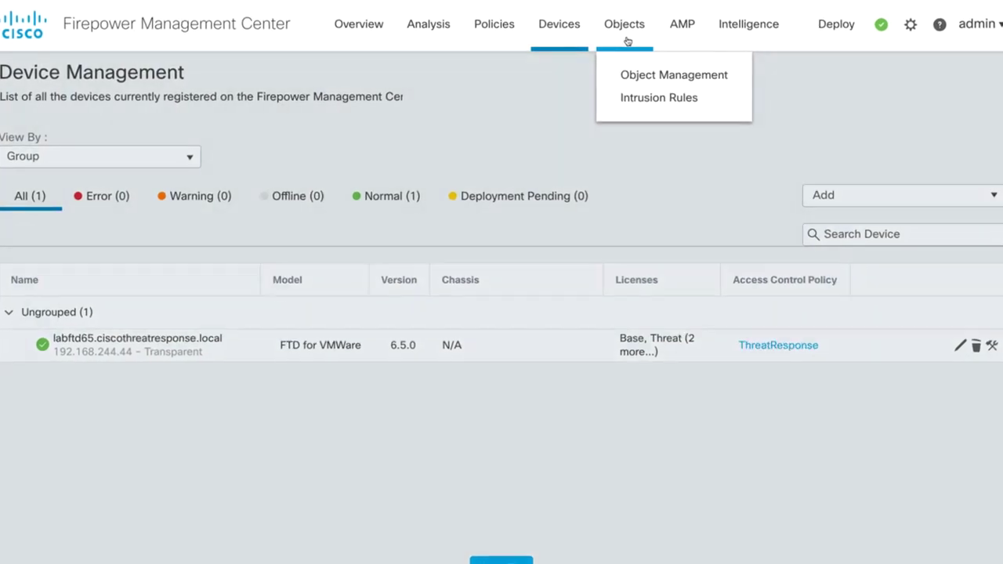
left_click(621, 77)
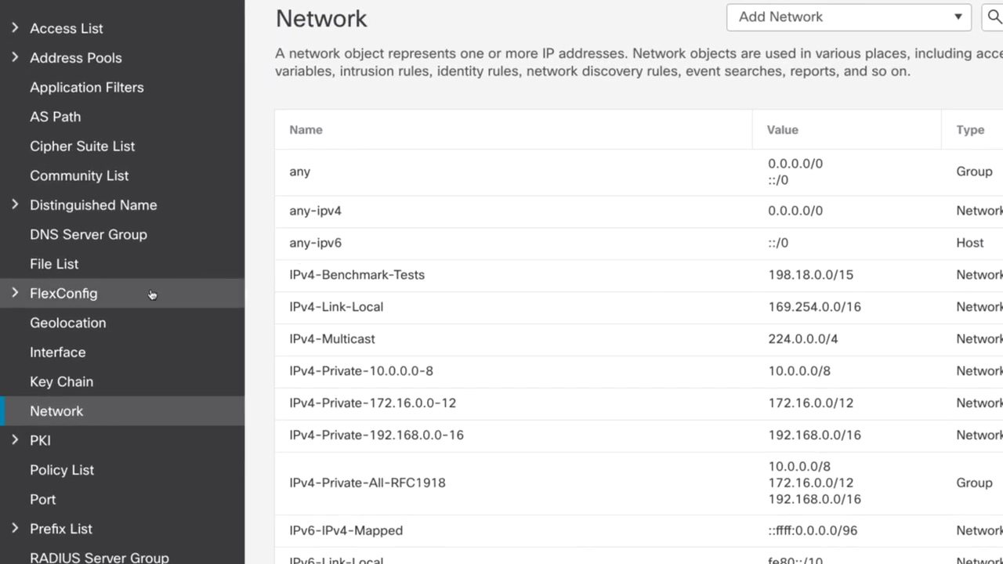
scroll(152, 295, "down", 4)
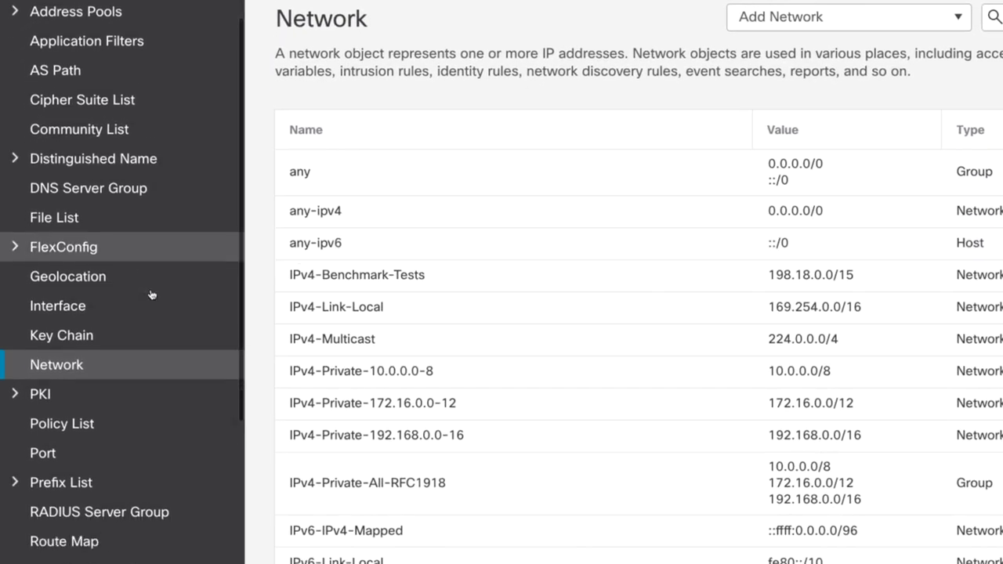
left_click(84, 373)
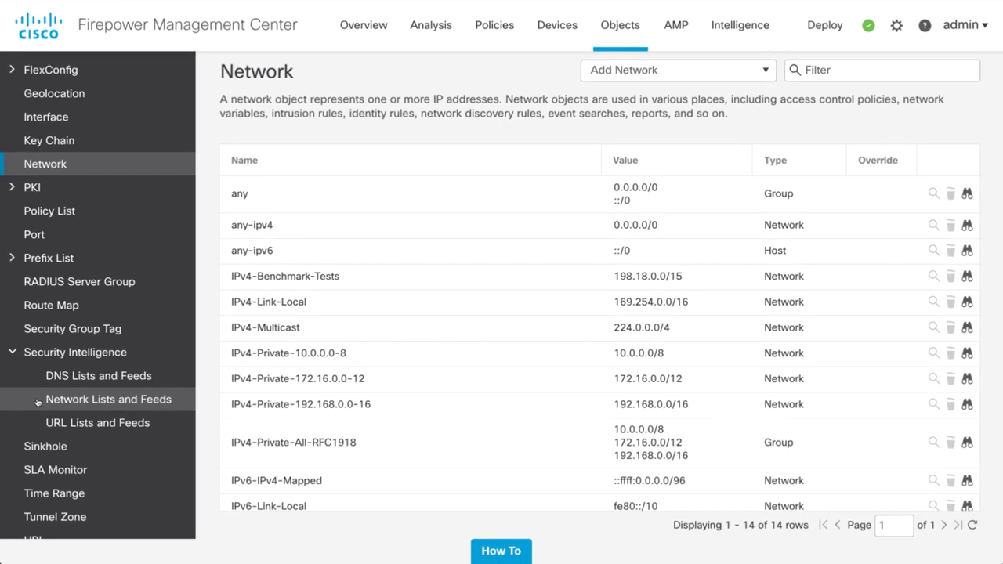
left_click(37, 401)
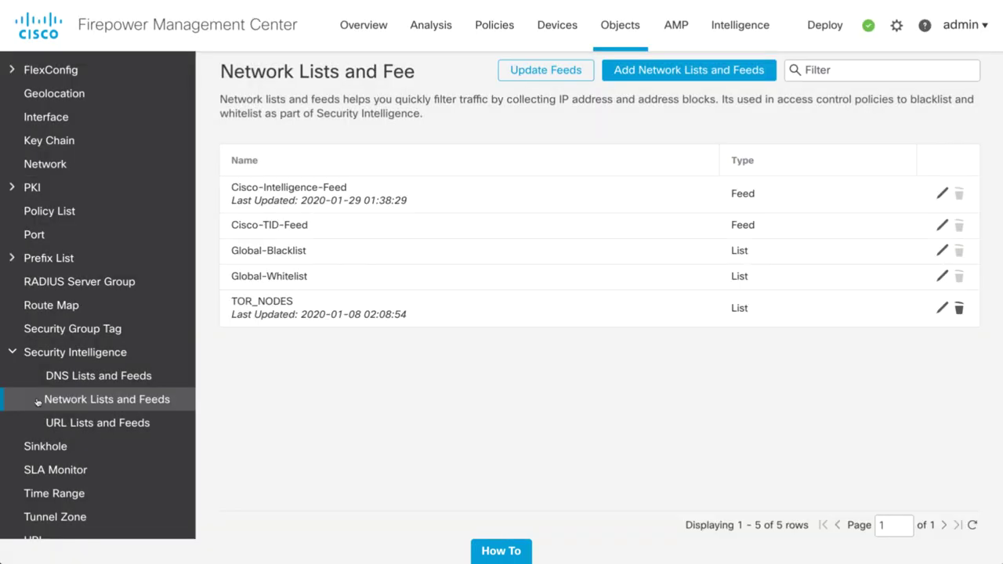
- Add and save a network feed named "ThreatResponse-IP-Block" of type Feed, using the copied feed URL
left_click(634, 78)
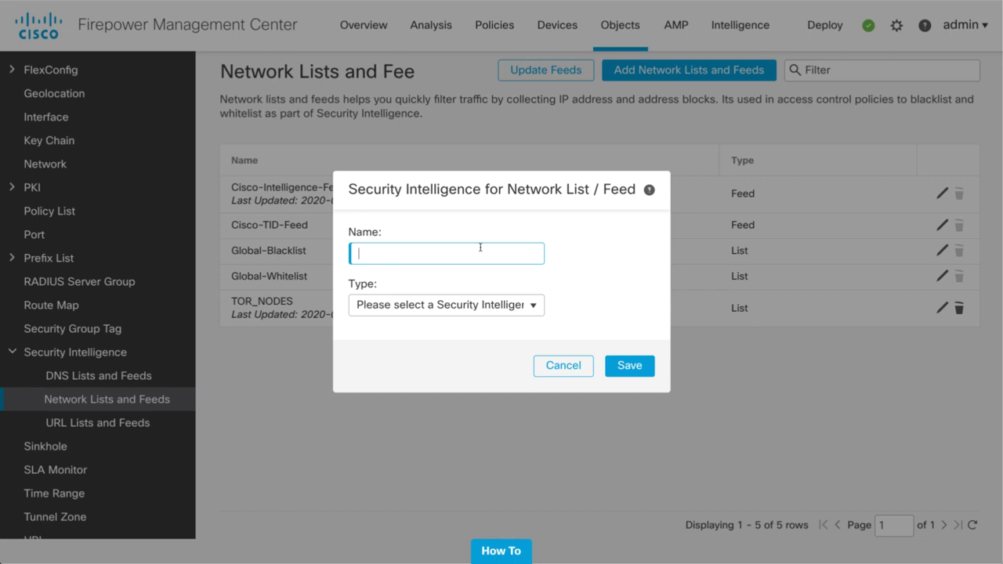
type("ThreatResponse-IP-Block")
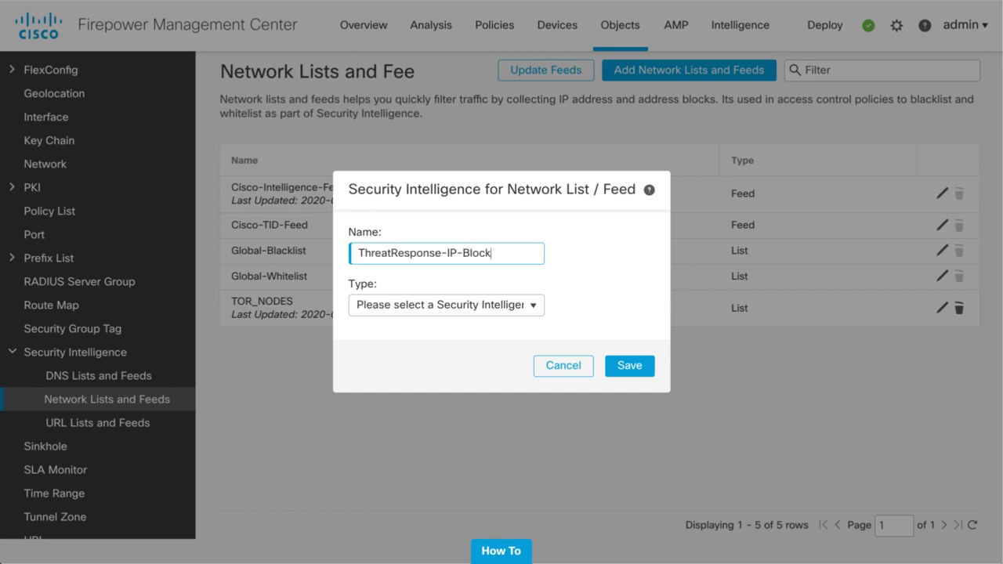
left_click(458, 312)
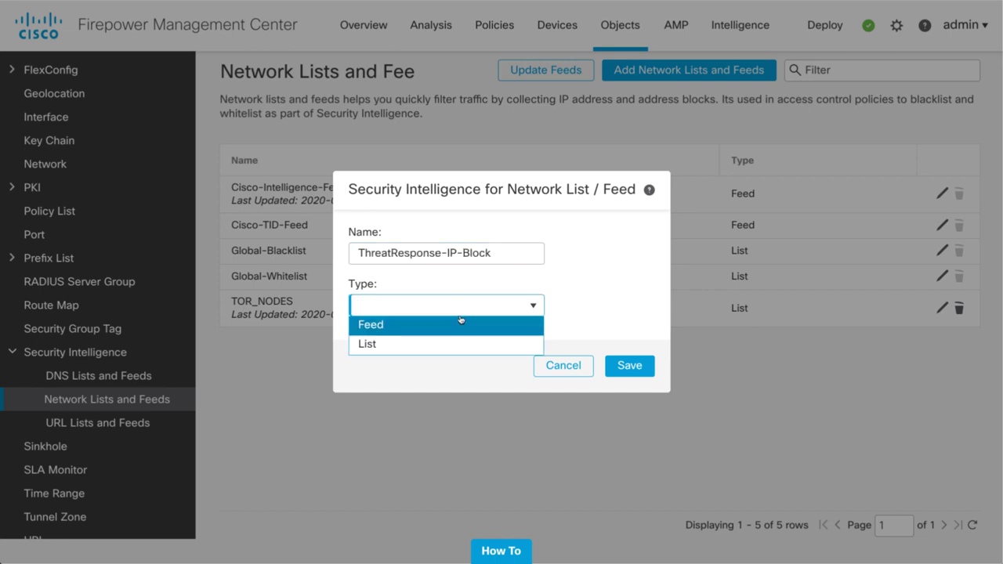
left_click(458, 325)
left_click(446, 354)
key("ctrl+v")
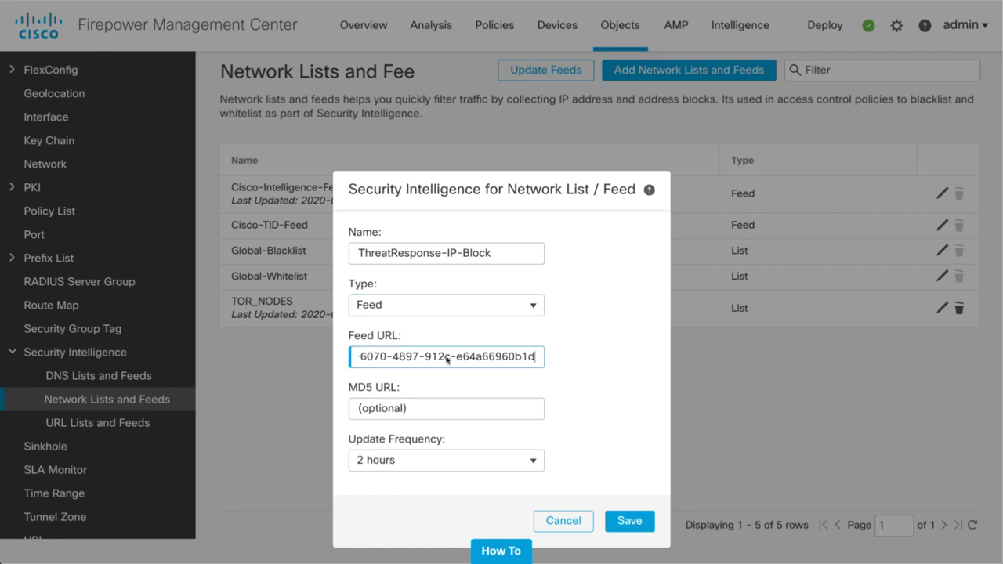
left_click(614, 531)
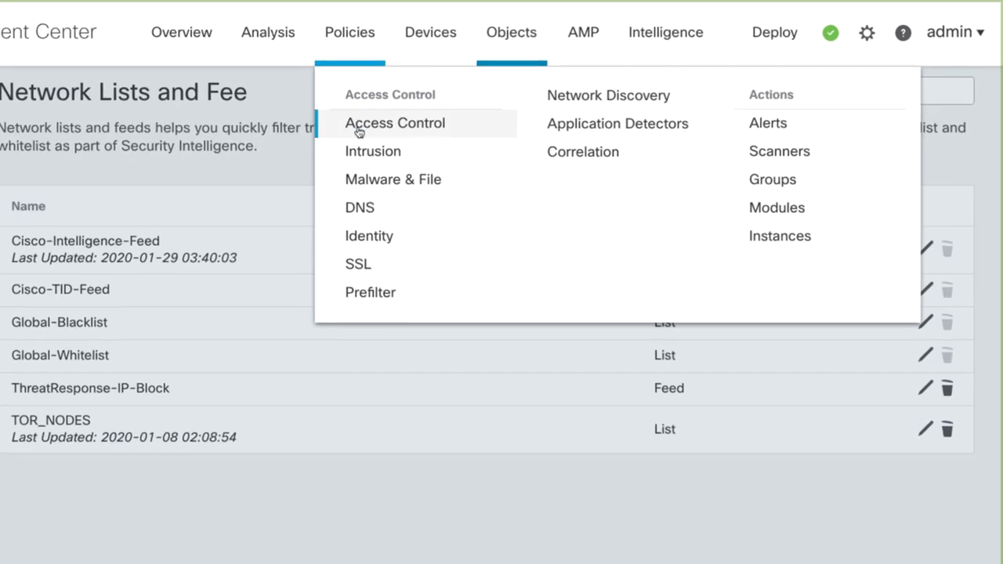
- Open the ThreatResponse access control policy for editing and show its Security Intelligence settings
left_click(498, 101)
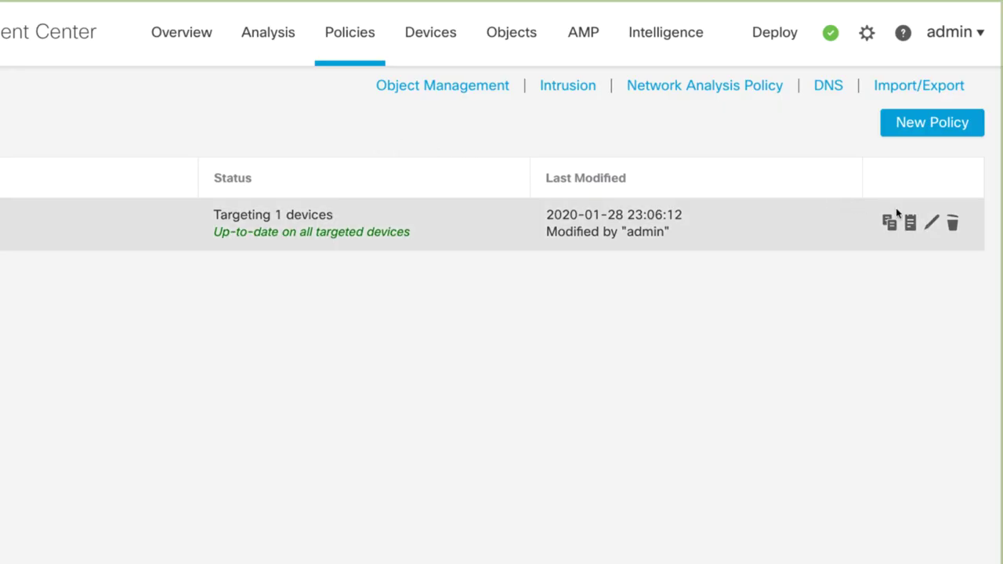
left_click(932, 225)
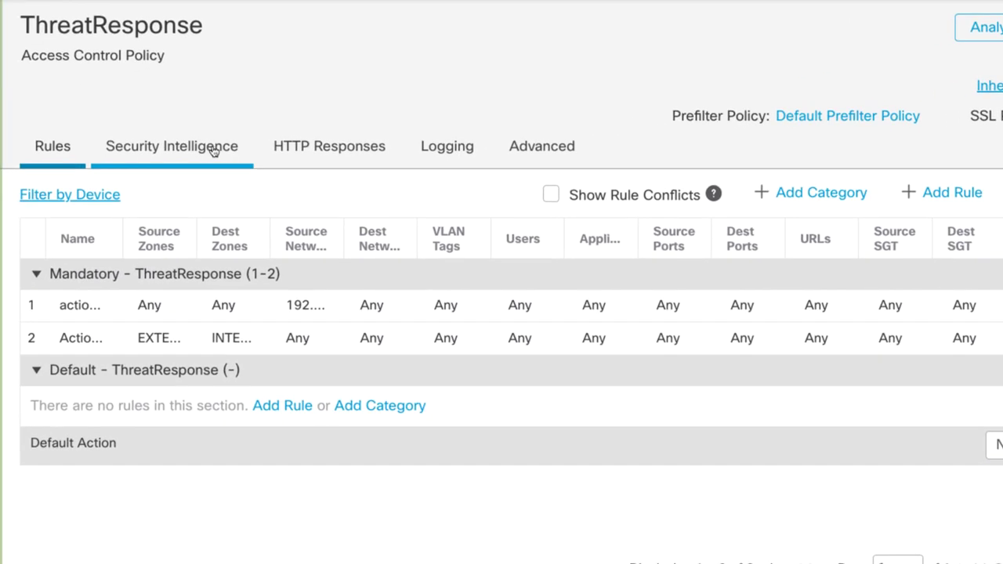
left_click(213, 150)
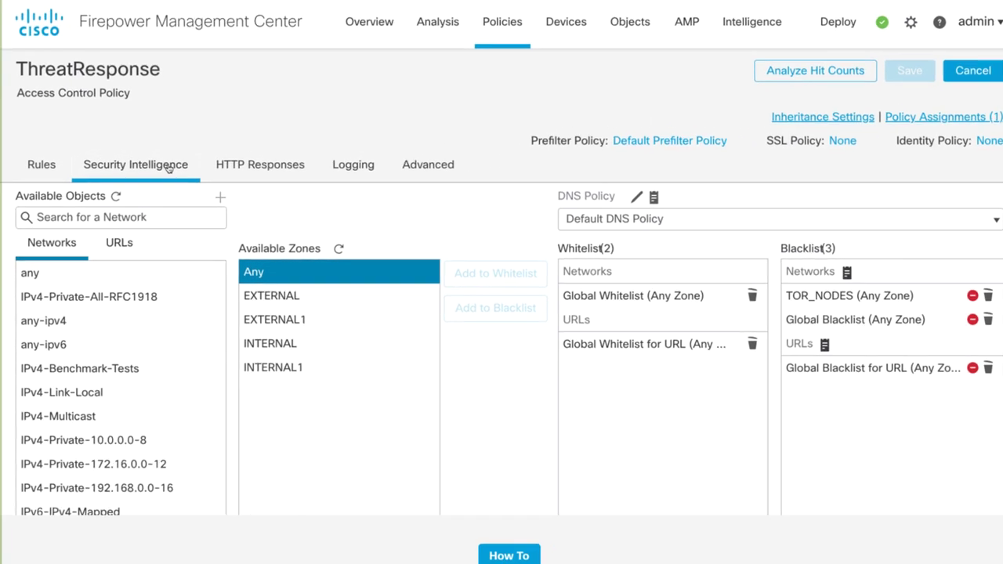
- Find the network object ThreatResponse-IP-Block, add it to the blacklist for Any zone, and save the policy
left_click(148, 217)
type("threat")
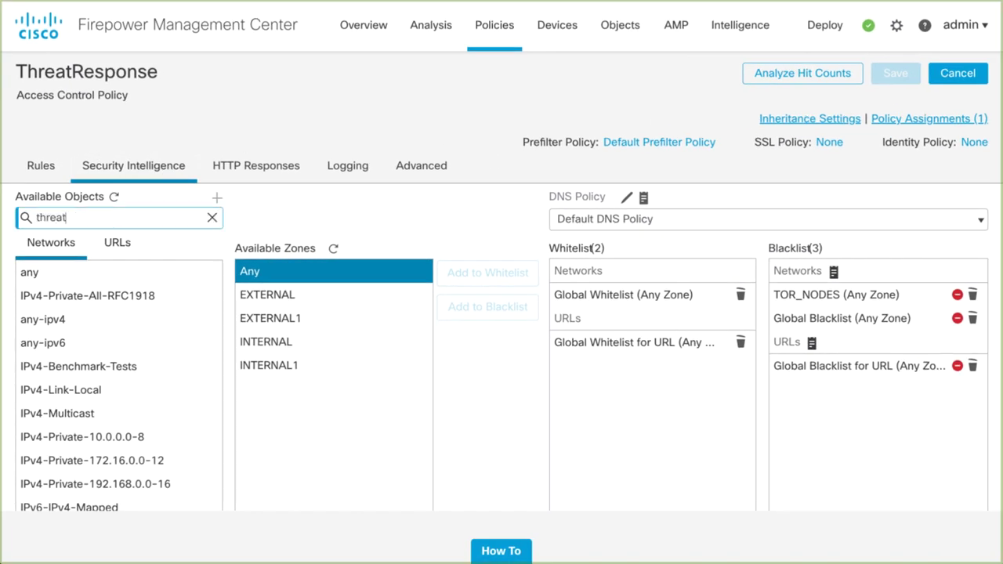
left_click(111, 271)
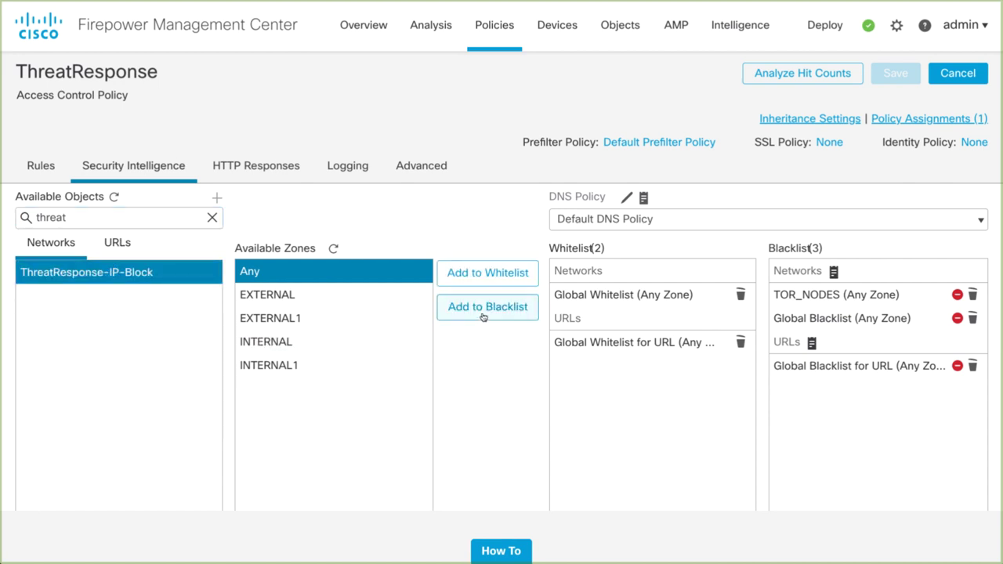
left_click(483, 308)
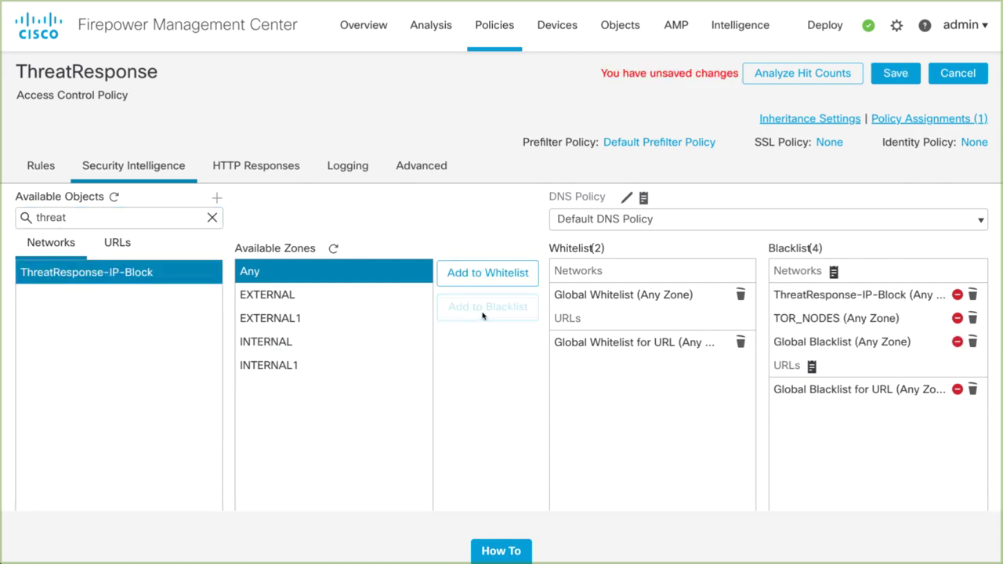
left_click(896, 73)
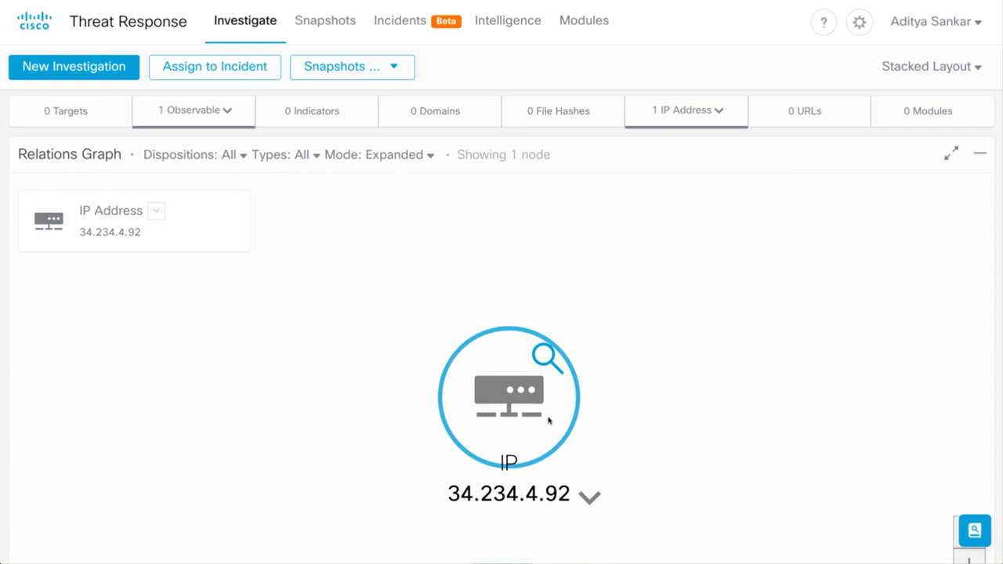
- In Threat Response, start a judgement for IP address 34.234.4.92 and assign the indicator "FMC65 ThreatResponse IP-Block"
left_click(588, 495)
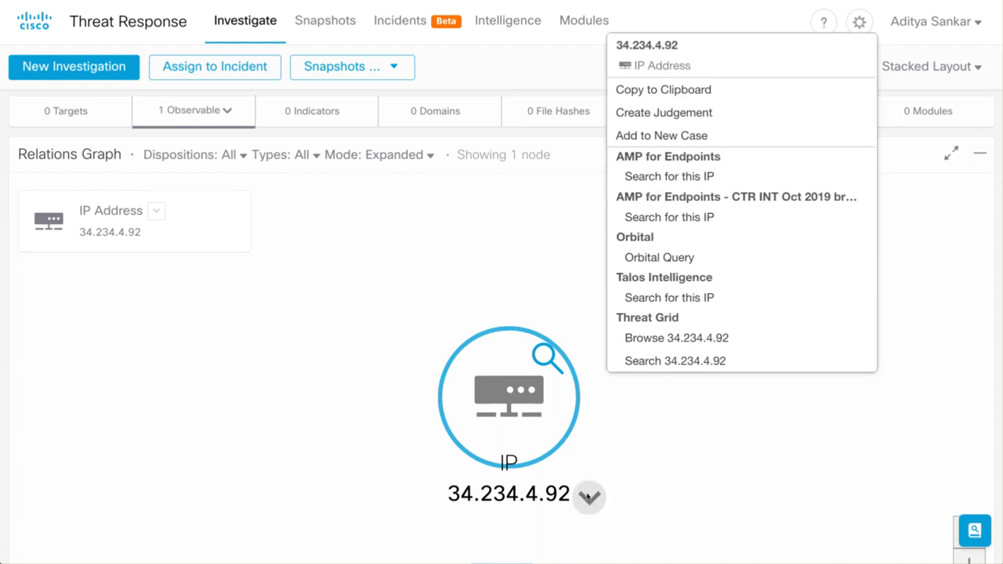
left_click(656, 115)
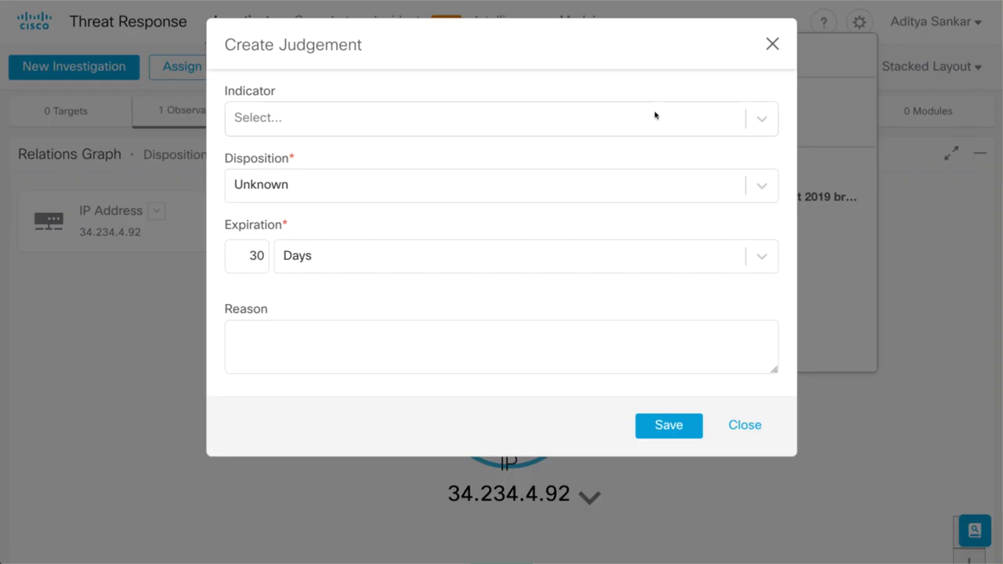
left_click(635, 121)
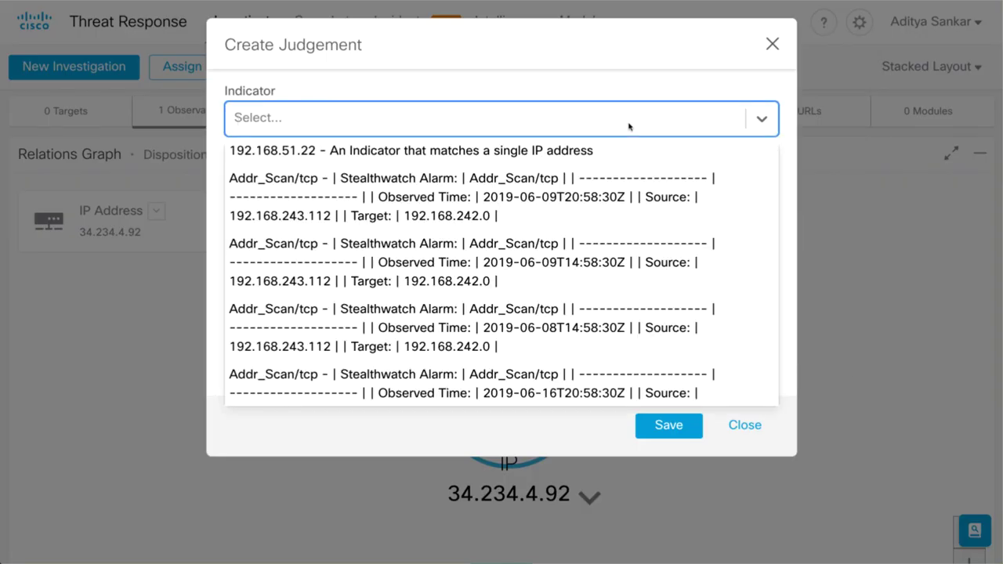
type("FMC65")
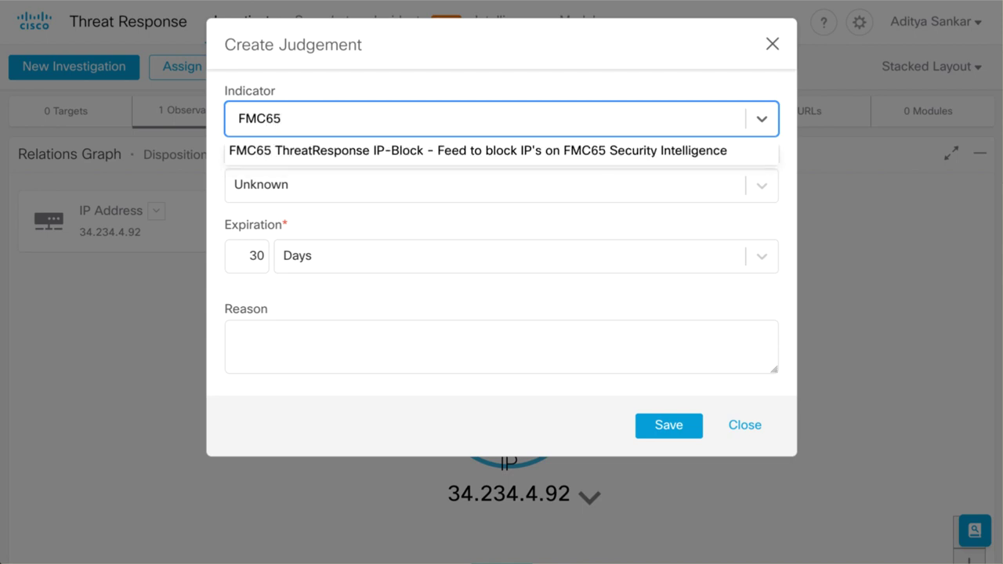
left_click(616, 144)
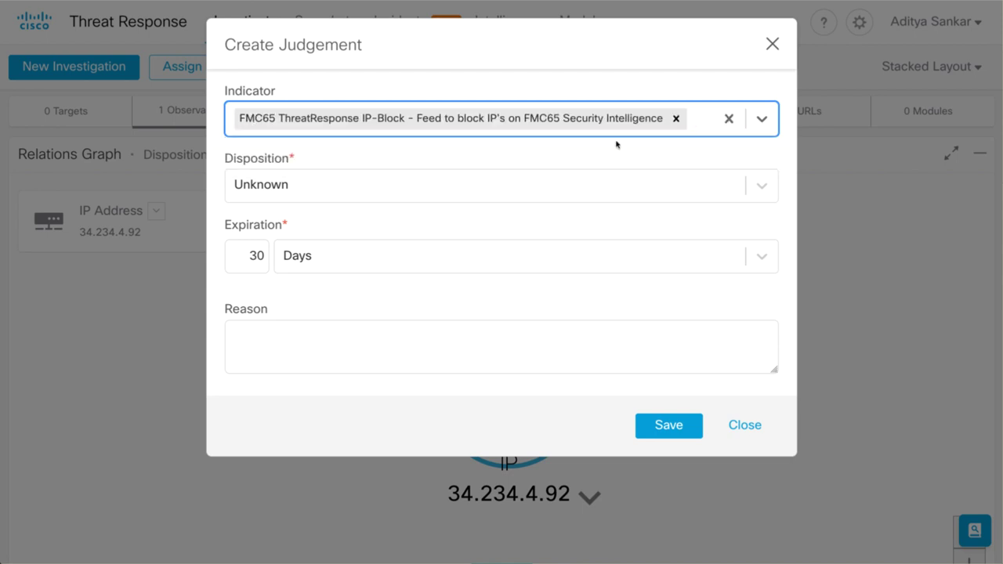
- Keep the disposition Unknown, enter the reason "Blocking IP address on Firepower using SI", and save the judgement
left_click(759, 185)
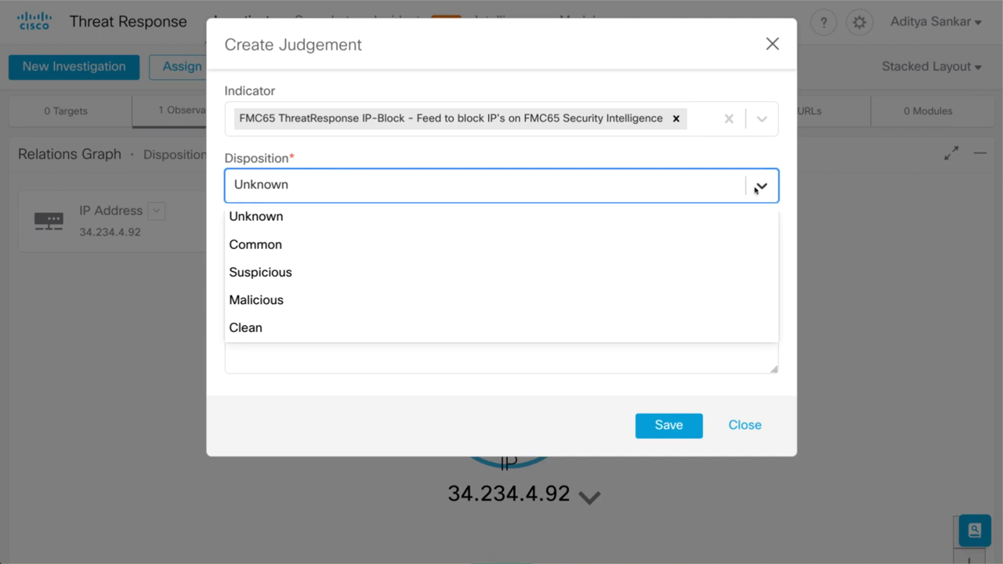
left_click(725, 216)
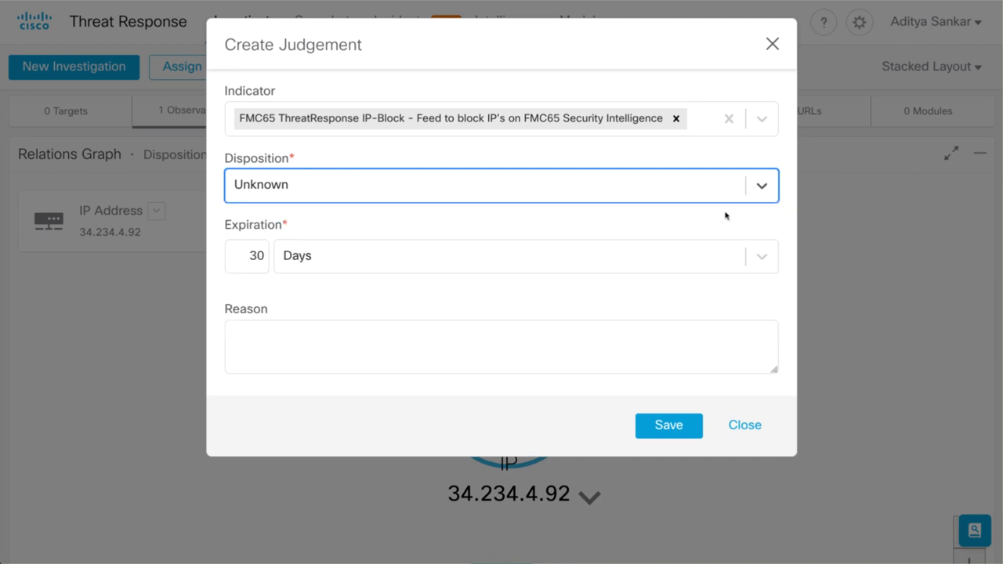
left_click(568, 333)
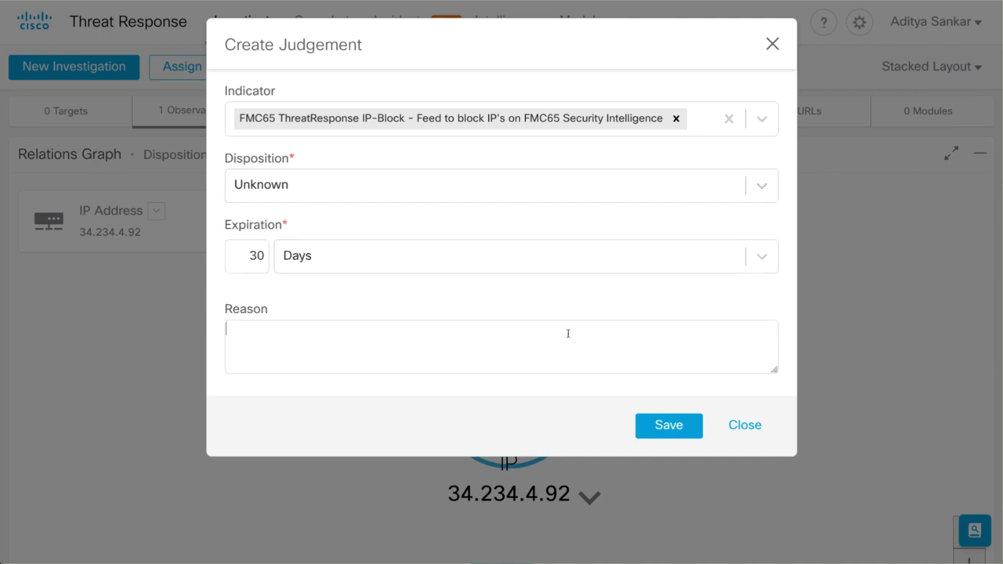
type("Blocking IP address on Firepower using SI")
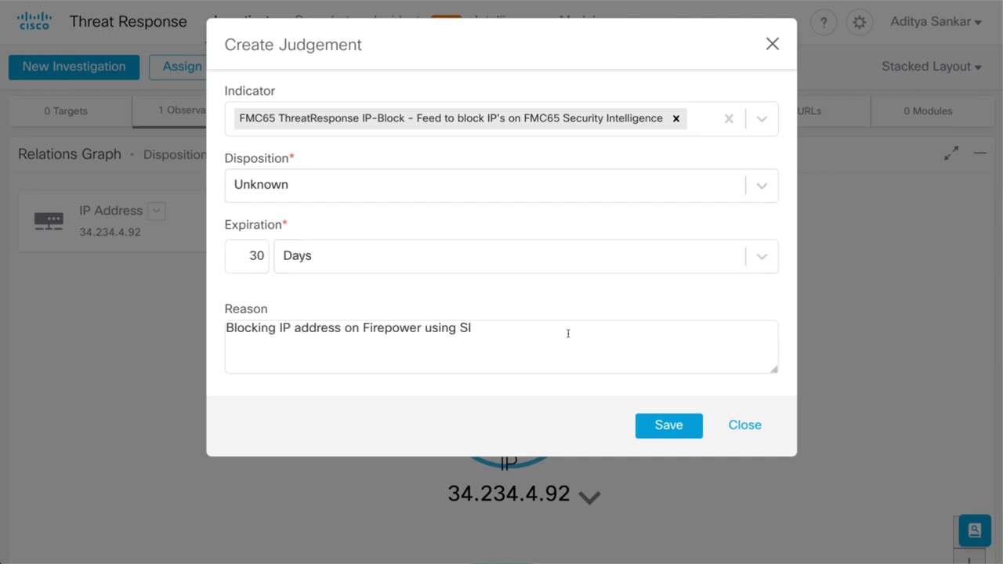
left_click(642, 425)
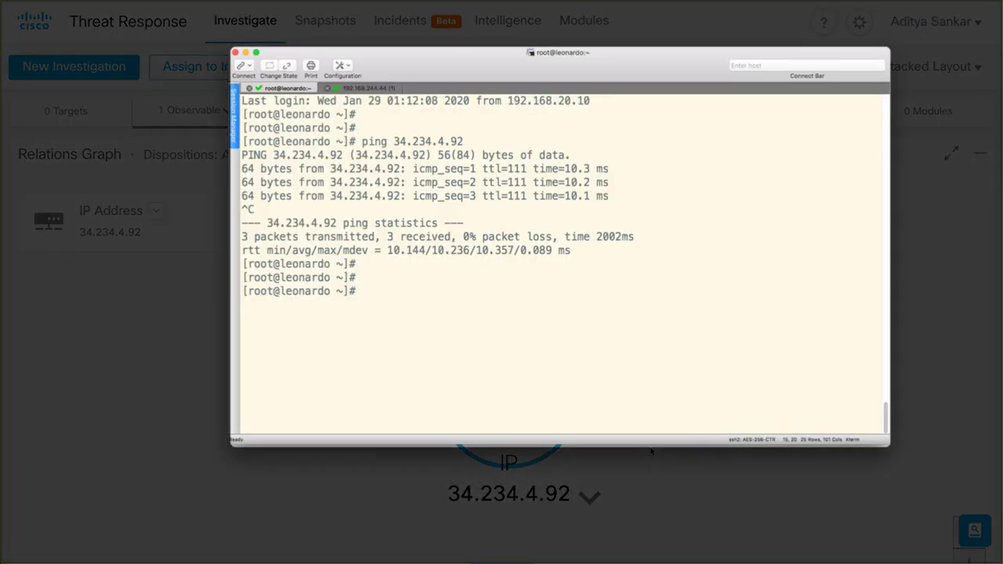
- In the terminal, repeat the ping to 34.234.4.92 to test whether it is blocked, and stop it
key("Up")
key("Return")
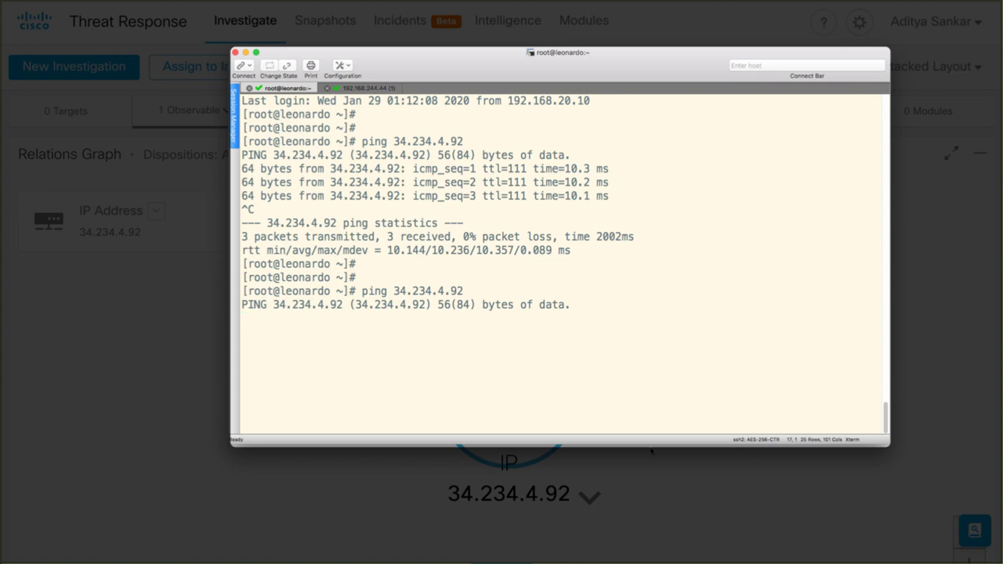
key("ctrl+c")
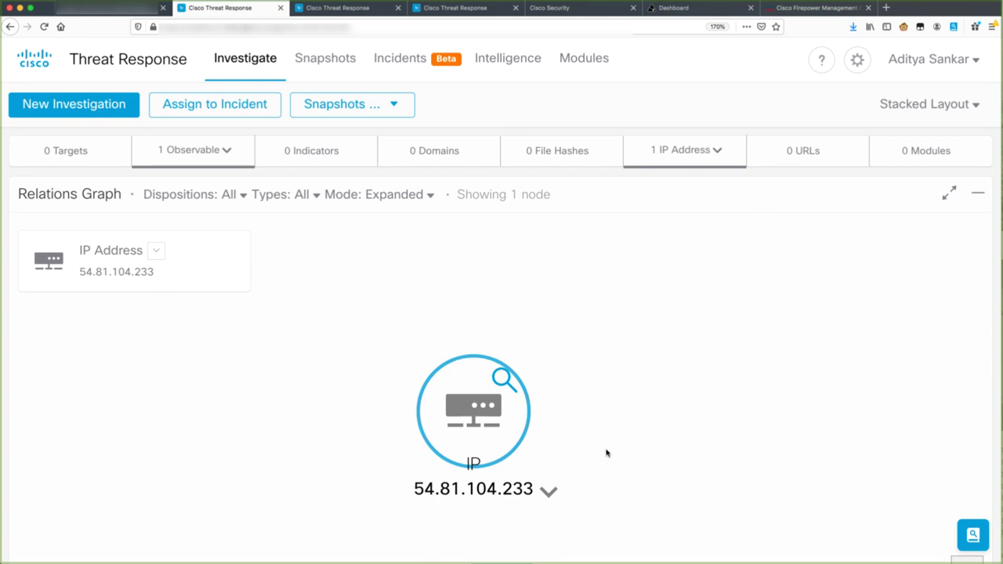
- In Threat Response, create and save a judgement for IP address 54.81.104.233 with the indicator "FMC65 ThreatResponse IP-Block"
left_click(549, 491)
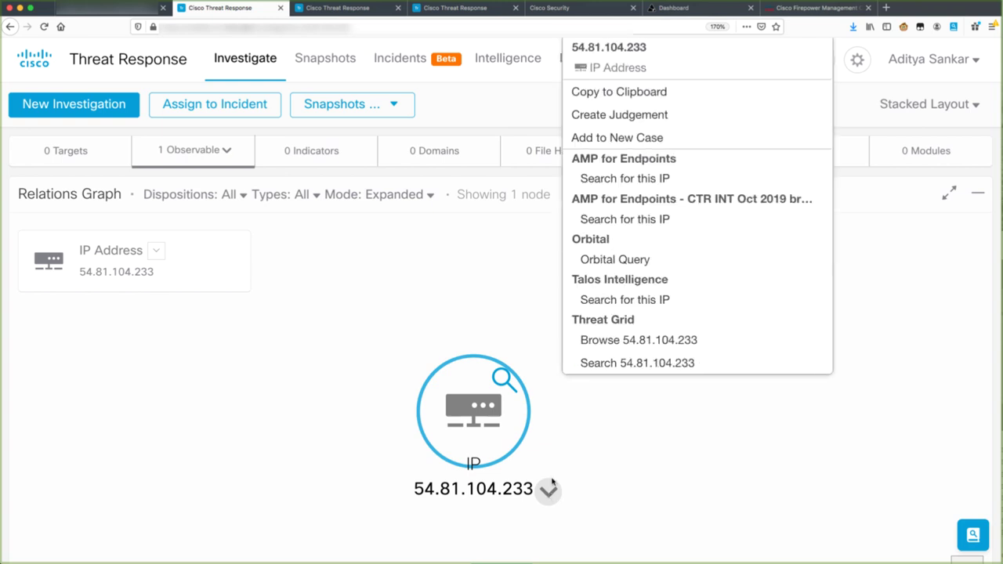
left_click(599, 117)
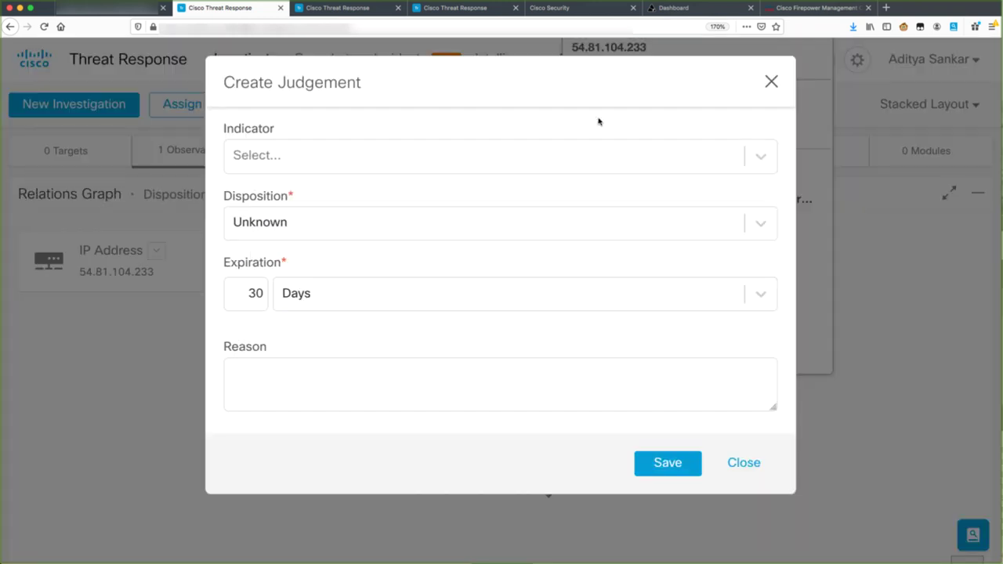
left_click(543, 156)
type("FMC65")
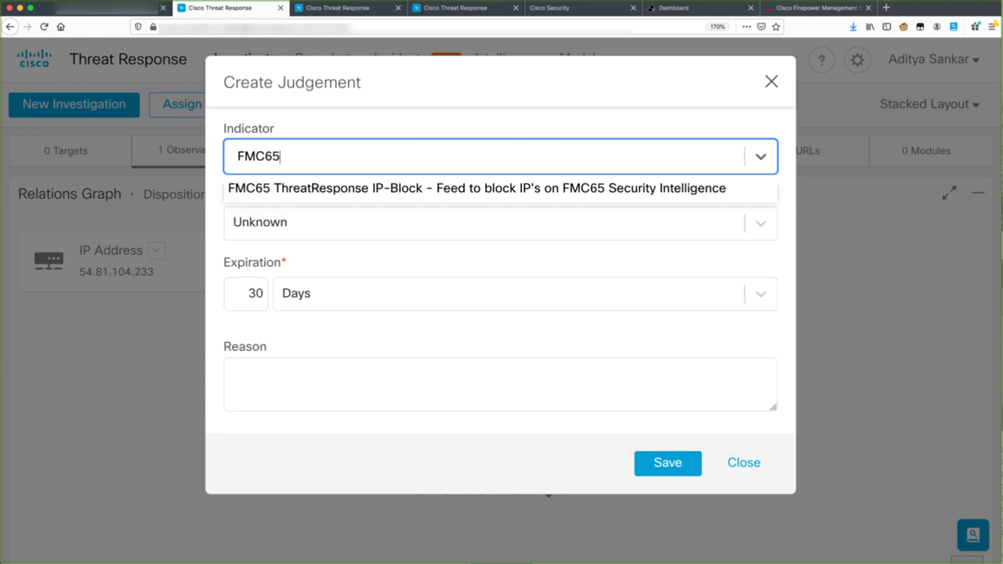
left_click(522, 185)
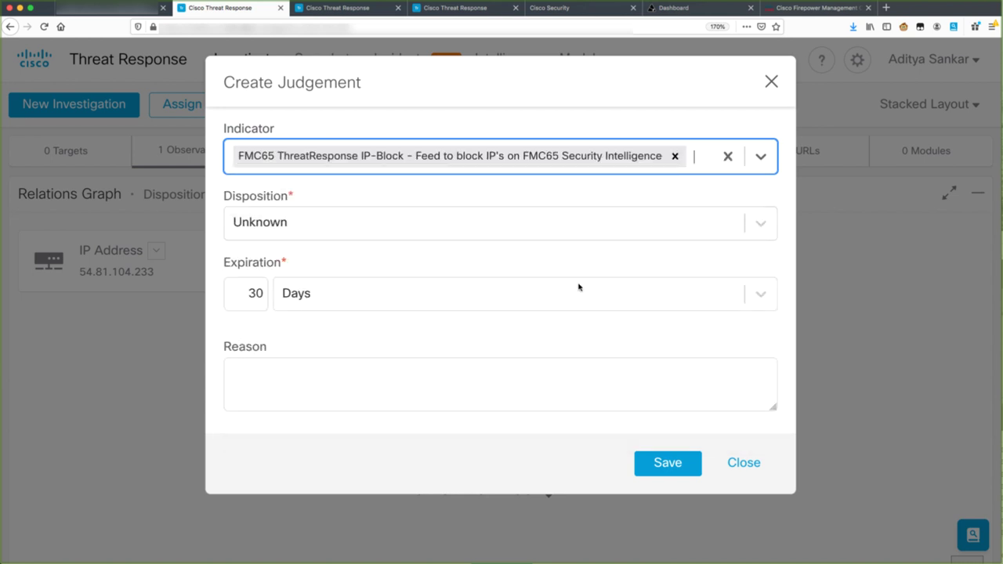
left_click(655, 461)
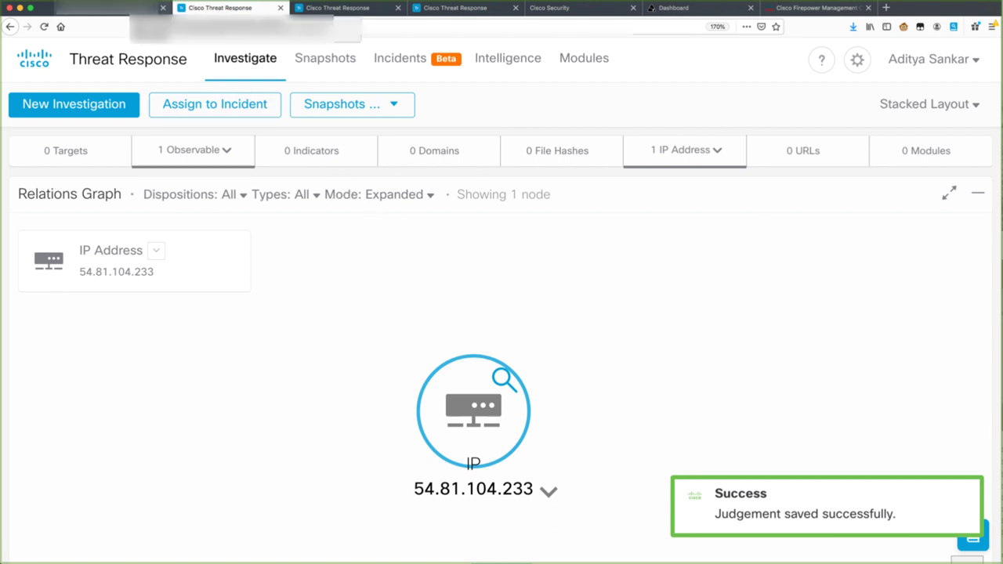
- View the feed URL's page and highlight the entry 34.234.4.92 to check the listed IP addresses
key("ctrl+shift+Tab")
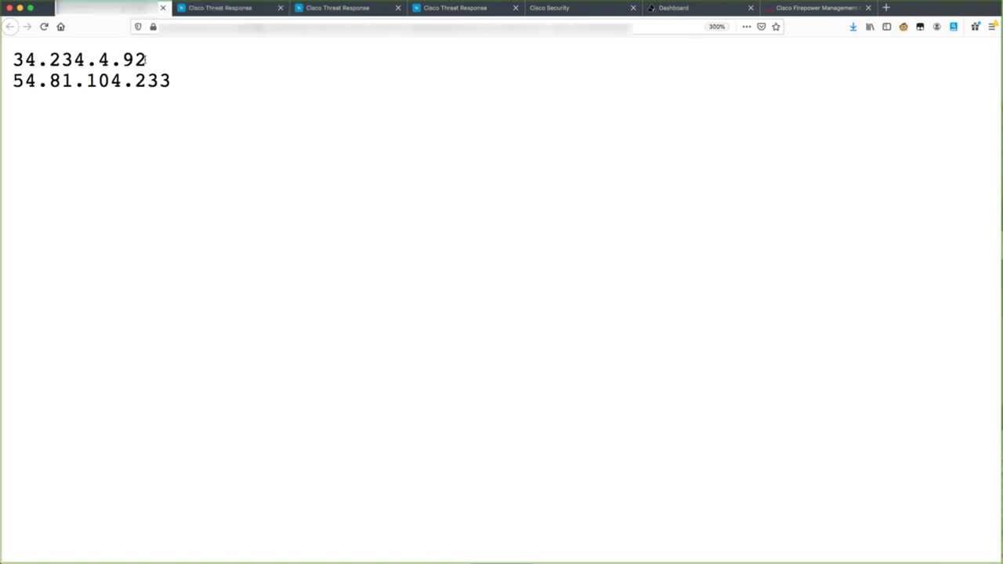
double_click(144, 58)
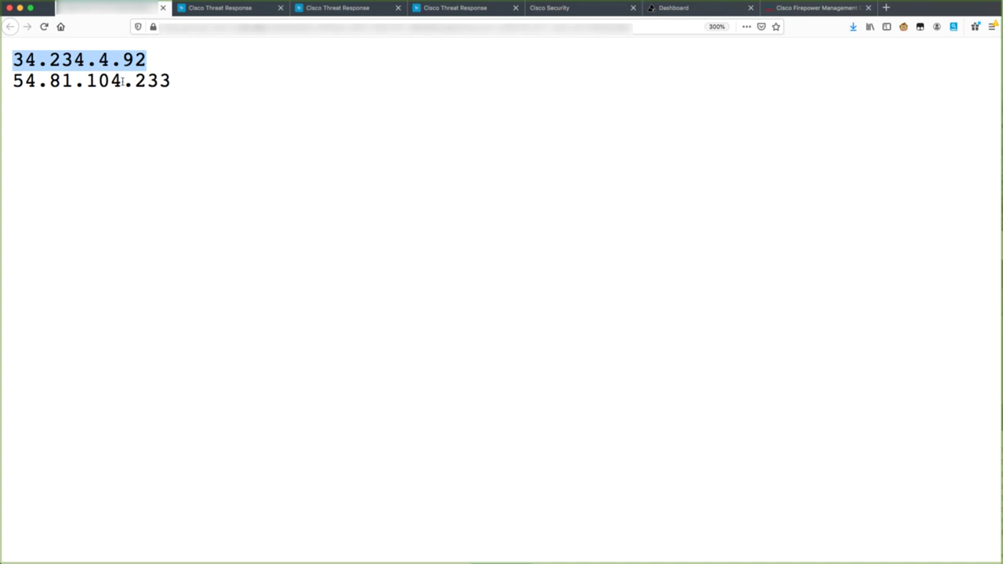